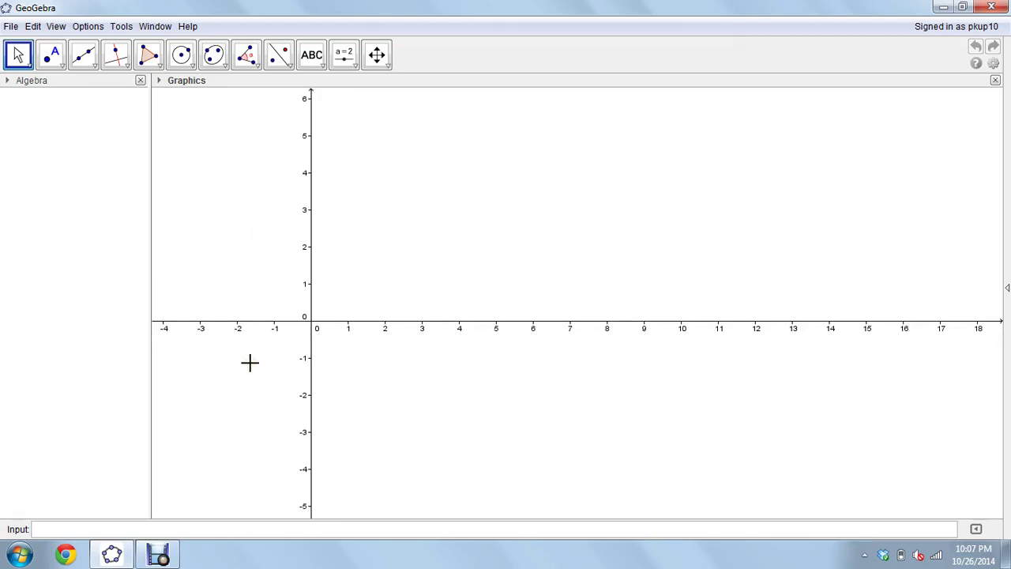
Step: Create a vi slider from the Input bar and set it to 1.3
click(126, 529)
text(vi)
key(Return)
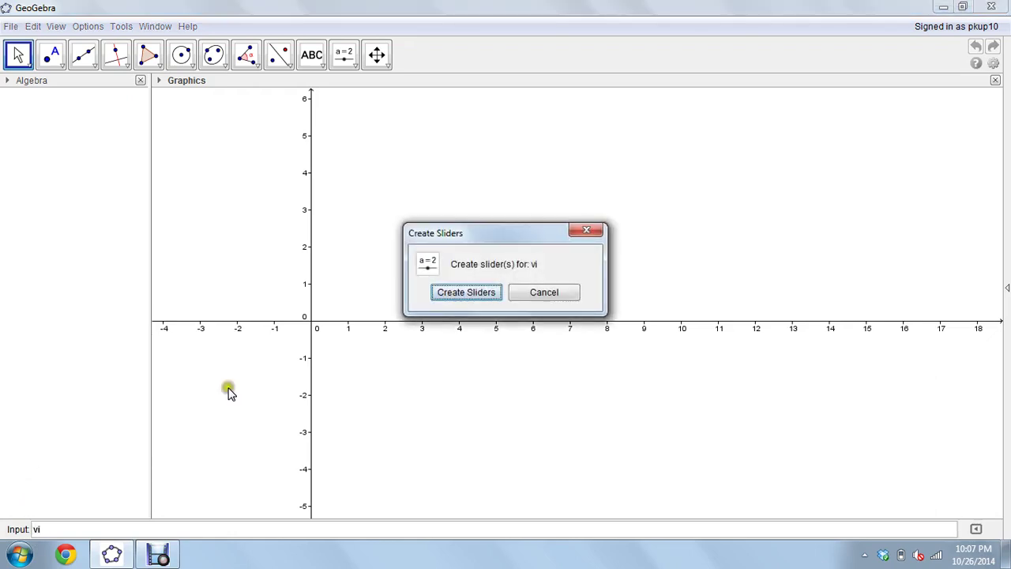
click(470, 294)
click(470, 294)
mouse_move(273, 129)
mouse_down()
mouse_move(305, 132)
mouse_move(229, 133)
mouse_move(270, 132)
mouse_up()
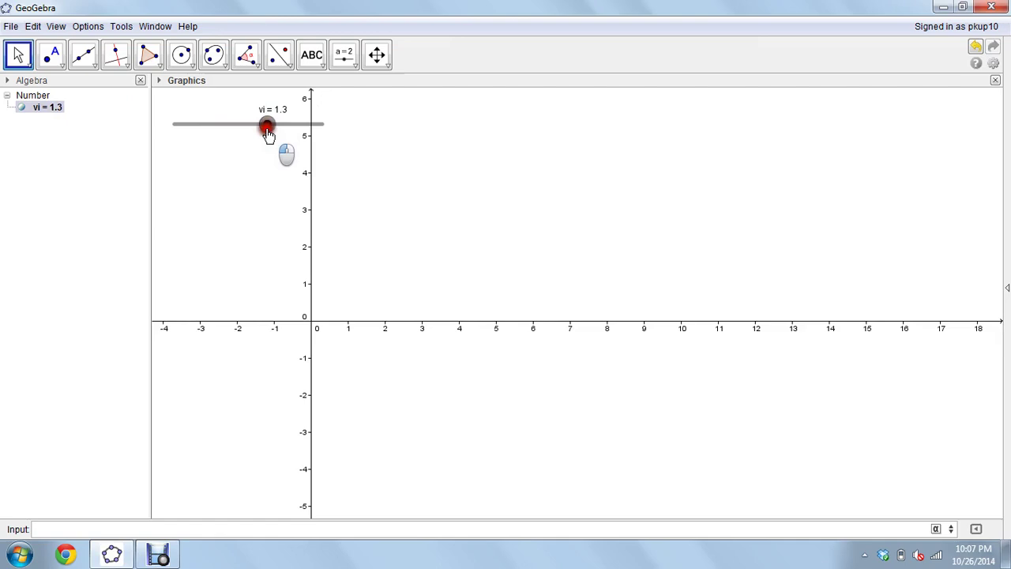
click(79, 529)
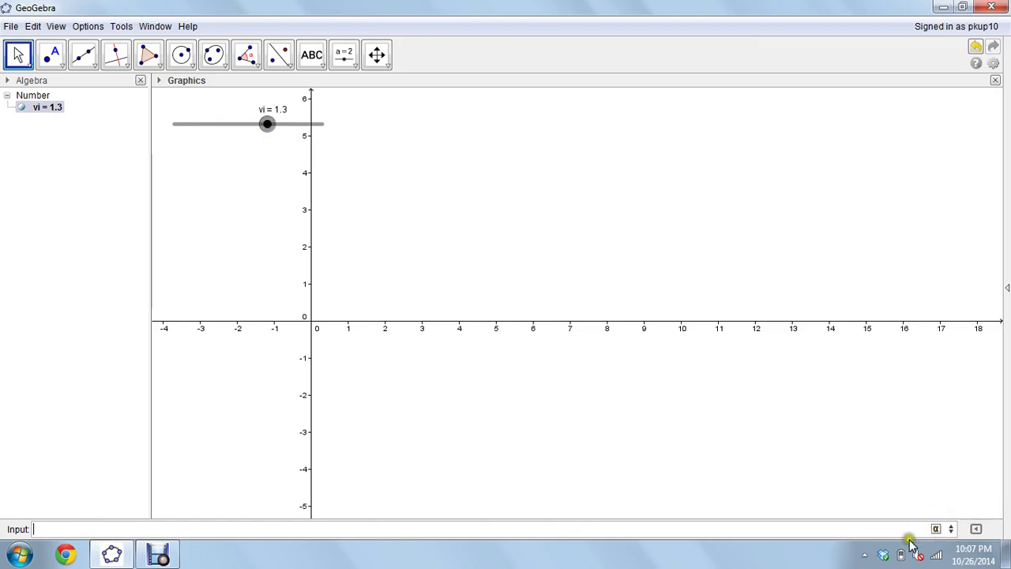
Step: Add sliders θ, ag and t, each left at 1
click(936, 529)
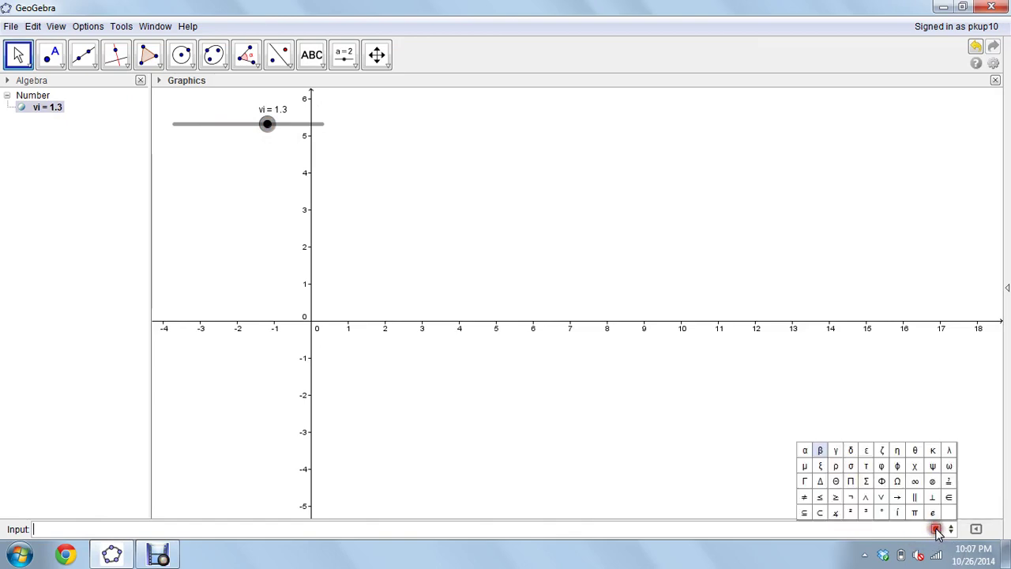
click(915, 449)
key(Return)
key(Return)
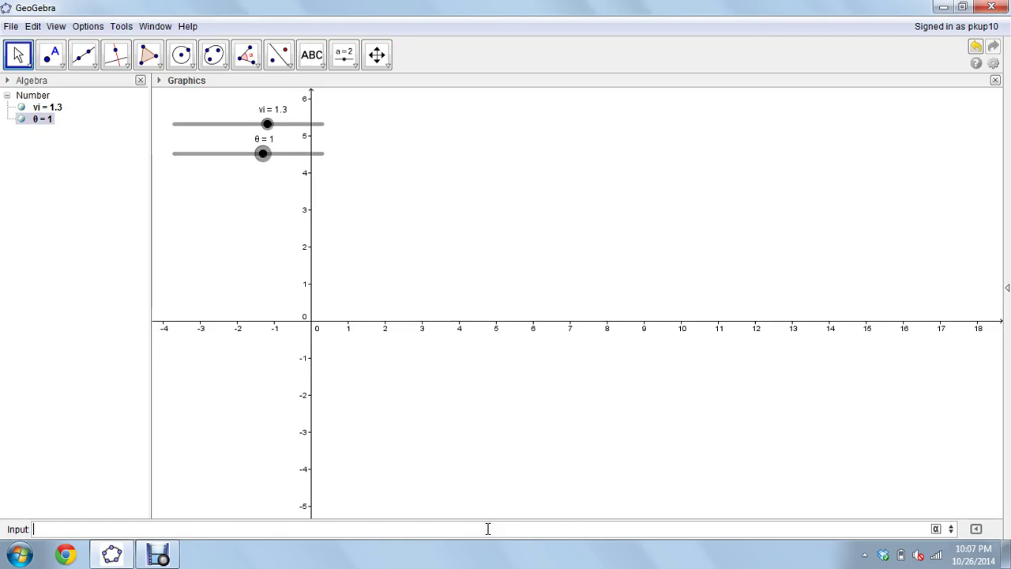
text(ag)
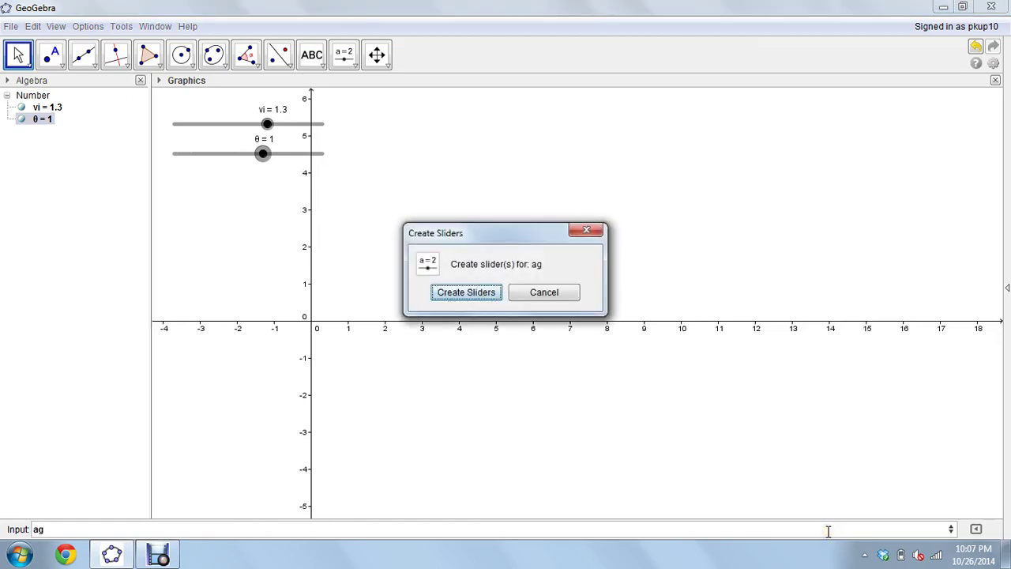
click(471, 294)
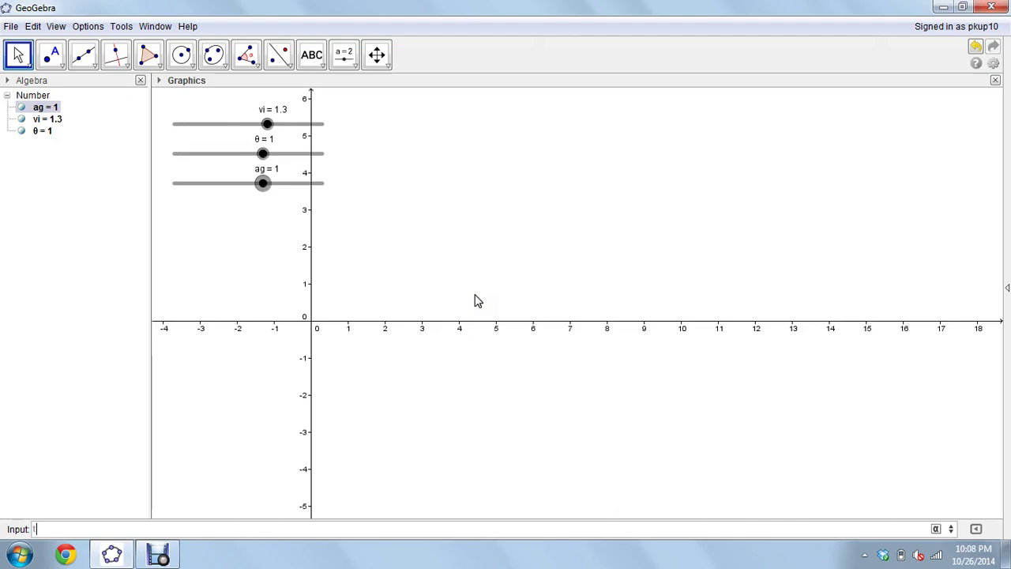
click(475, 299)
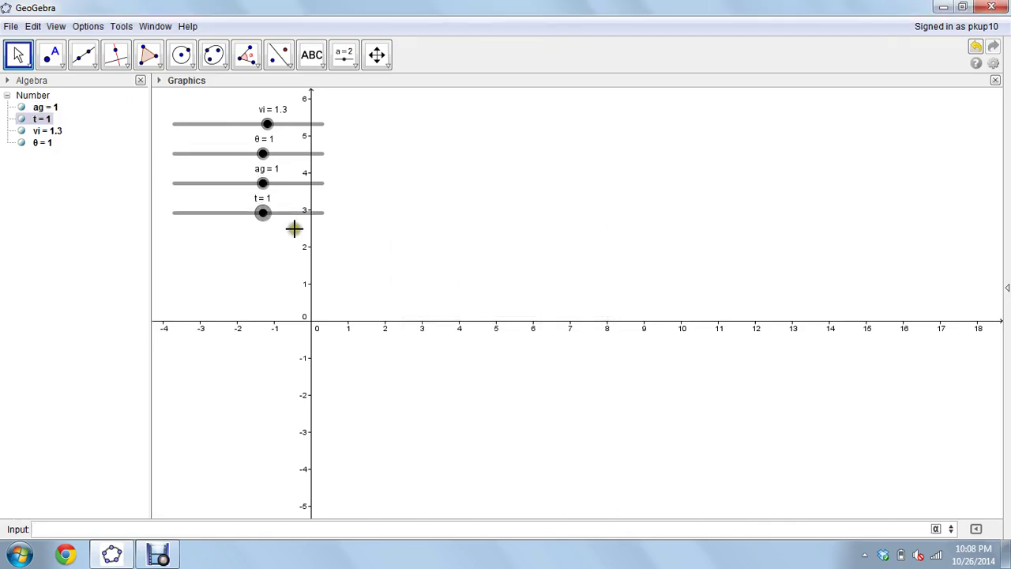
Step: Pan the graphing view with Move Graphics View to shift the origin toward the lower left
click(377, 57)
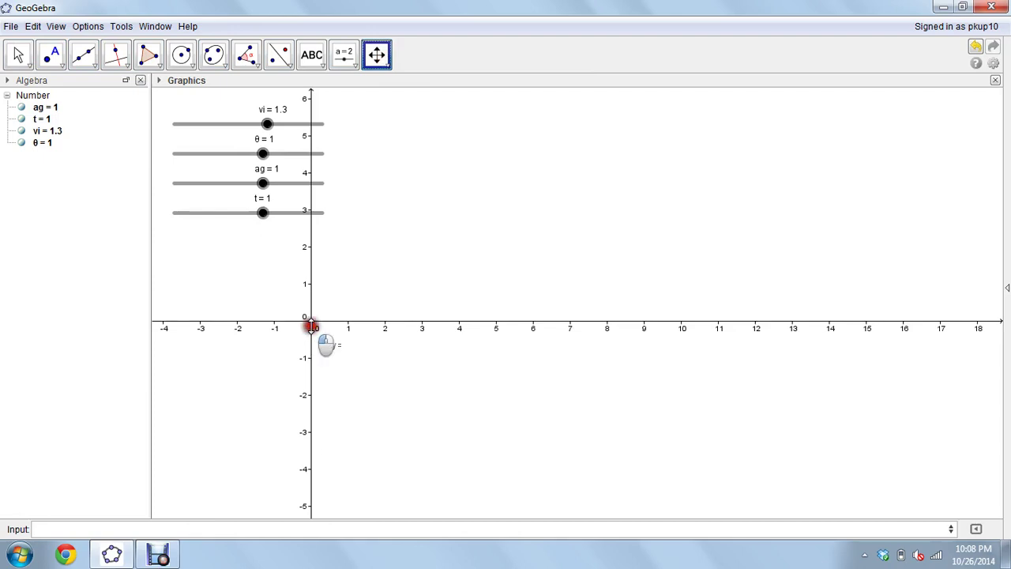
drag(313, 330, 311, 343)
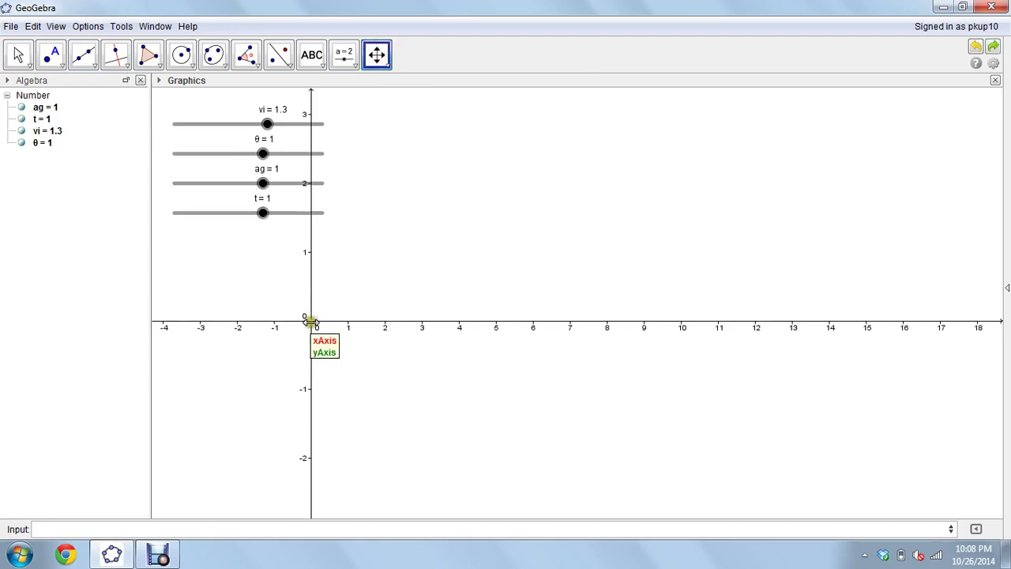
click(377, 54)
drag(334, 325, 379, 479)
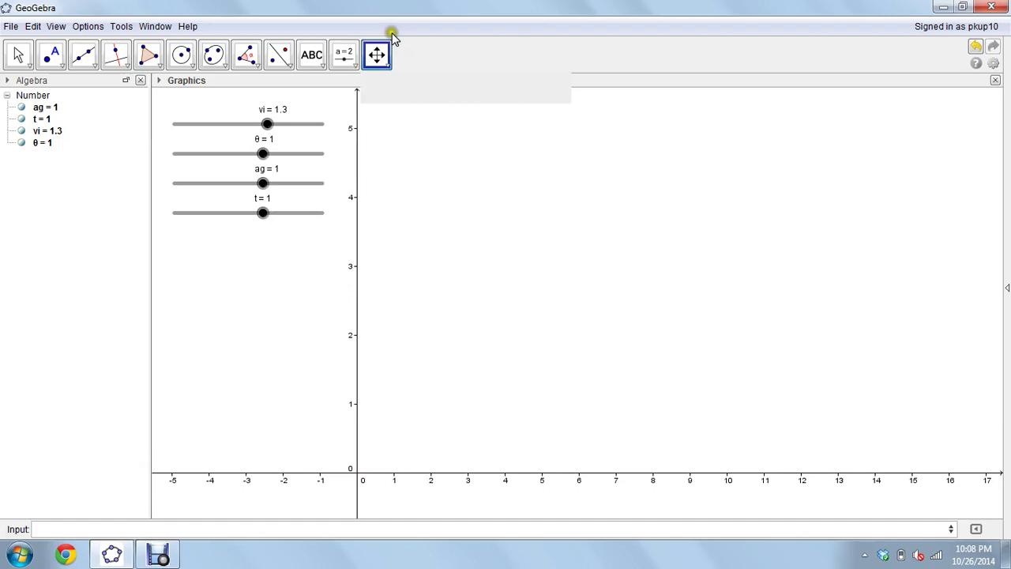
Step: Compress the y- and x-axes so both reach about 30
click(384, 59)
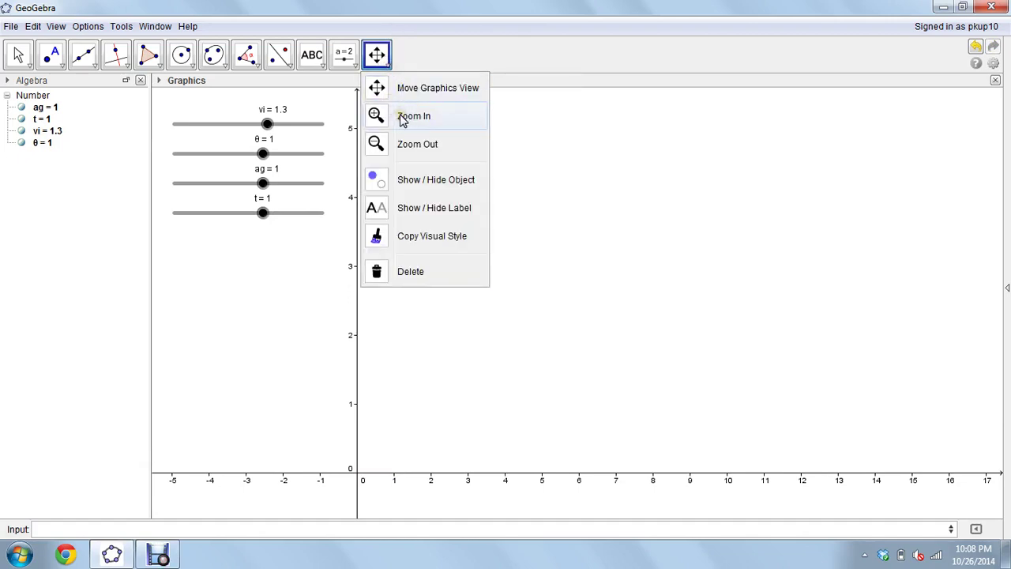
click(414, 86)
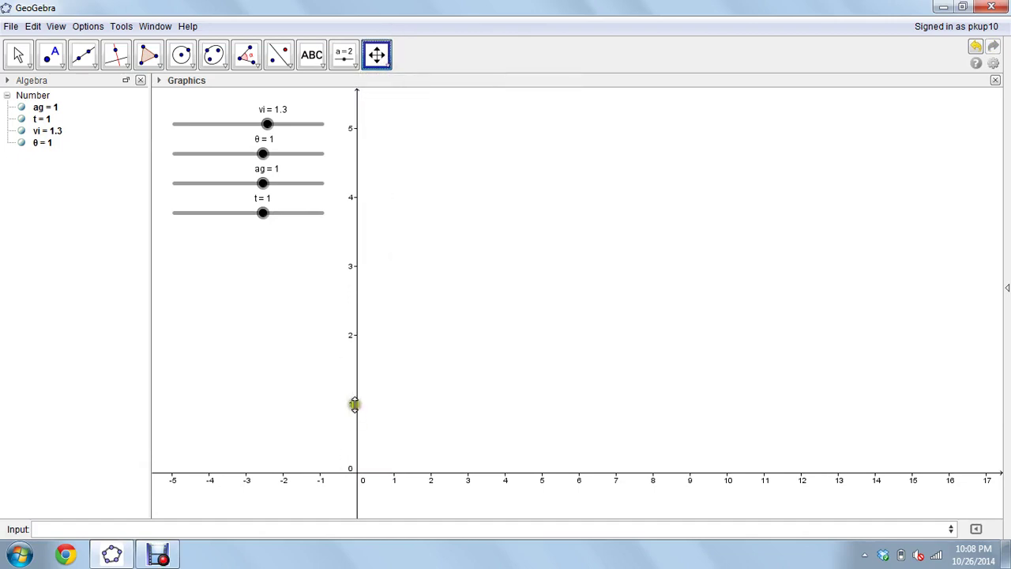
drag(355, 406, 356, 462)
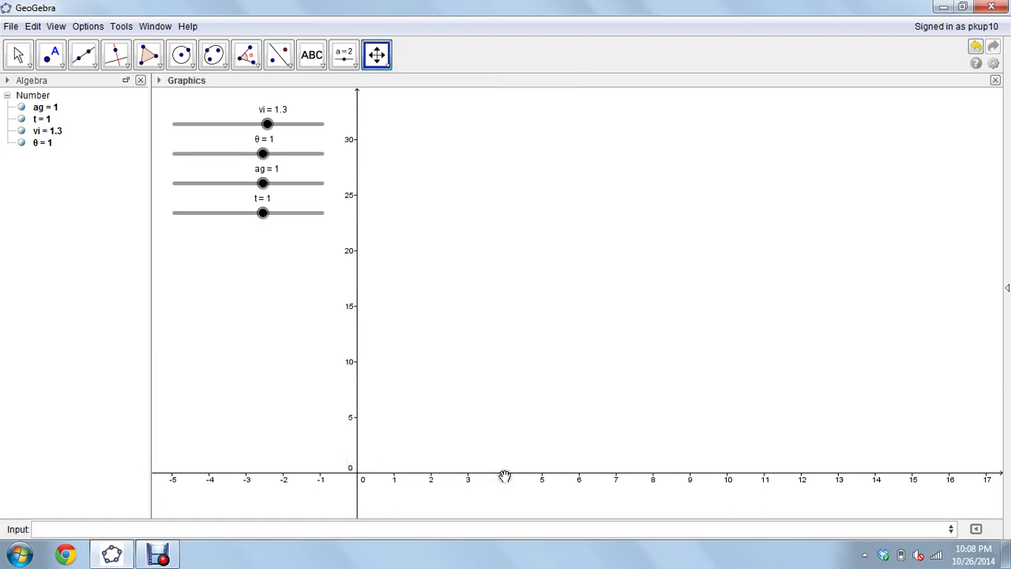
drag(505, 472, 439, 472)
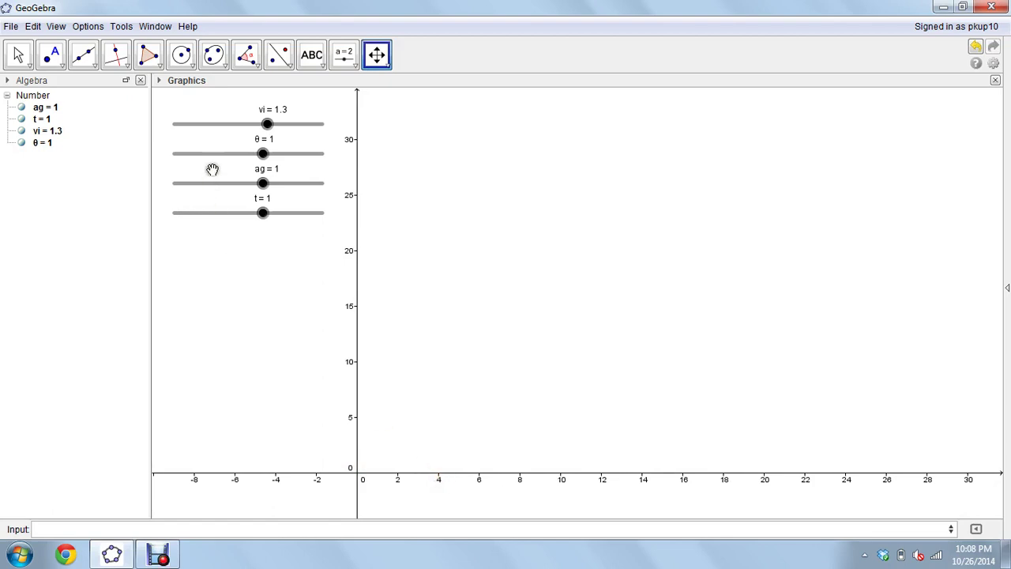
Step: Open vi's properties and change its slider minimum from -5 to 0
click(17, 53)
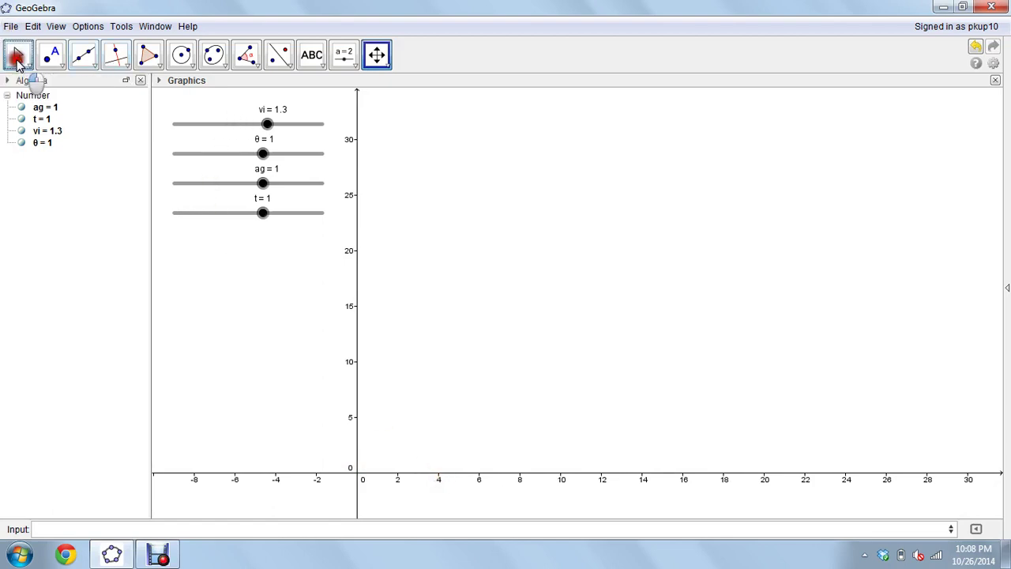
click(256, 124)
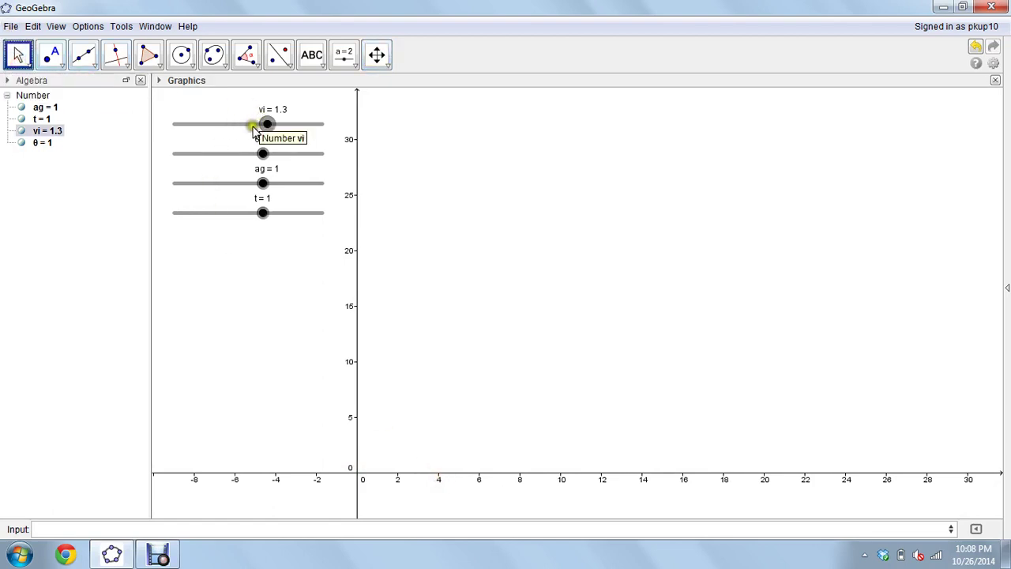
right_click(57, 132)
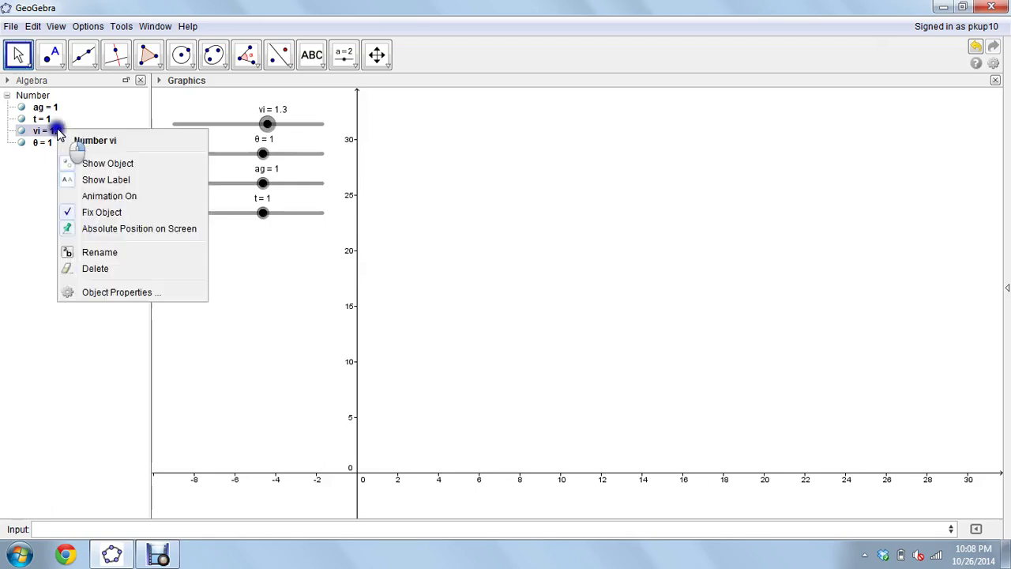
click(109, 291)
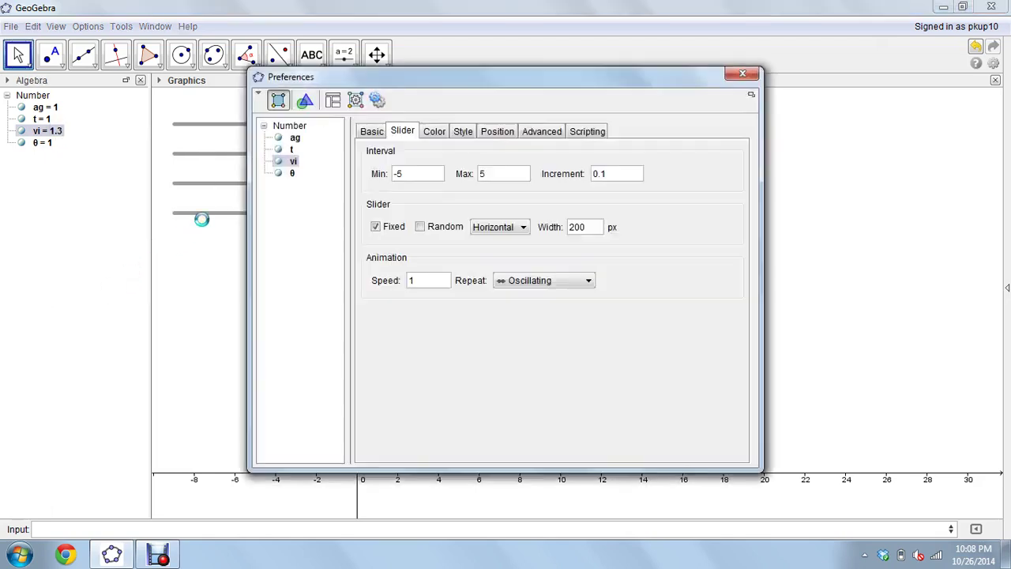
click(406, 175)
drag(406, 175, 359, 178)
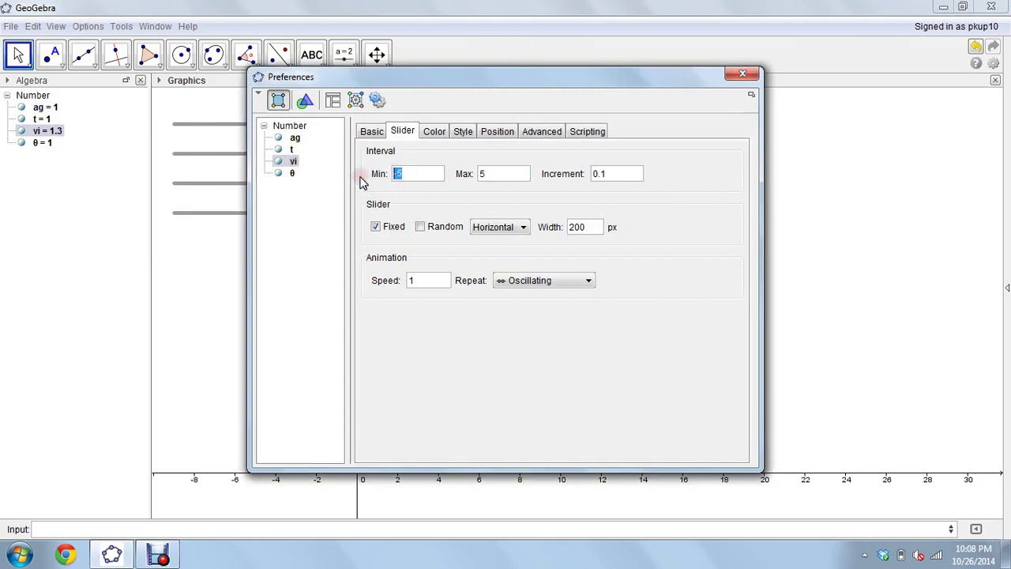
text(0)
key(Tab)
key(BackSpace)
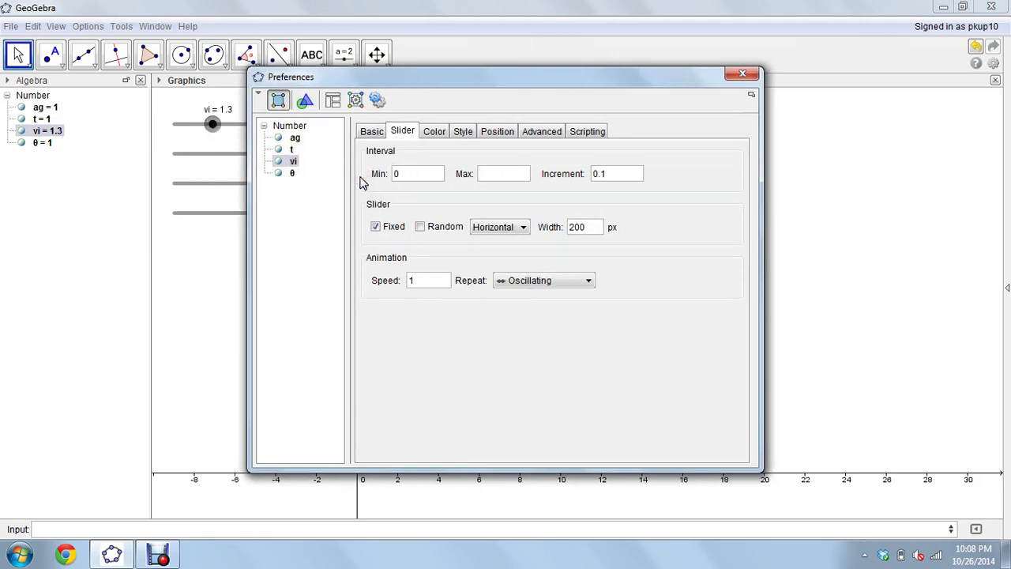
Step: Give slider t a minimum of 0, maximum of 30 and increment 0.05
click(291, 150)
drag(417, 175, 379, 181)
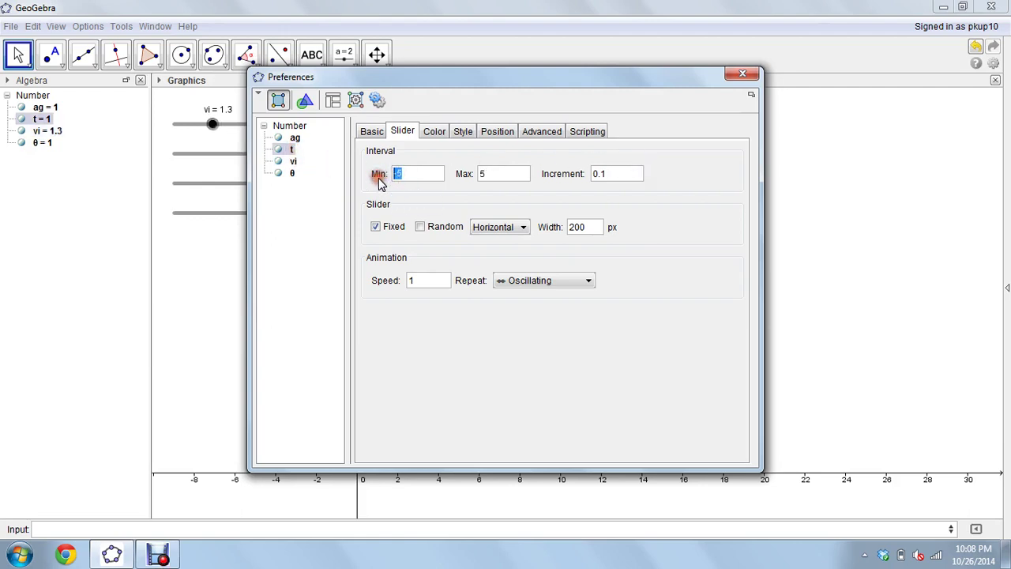
text(0)
key(Tab)
text(3)
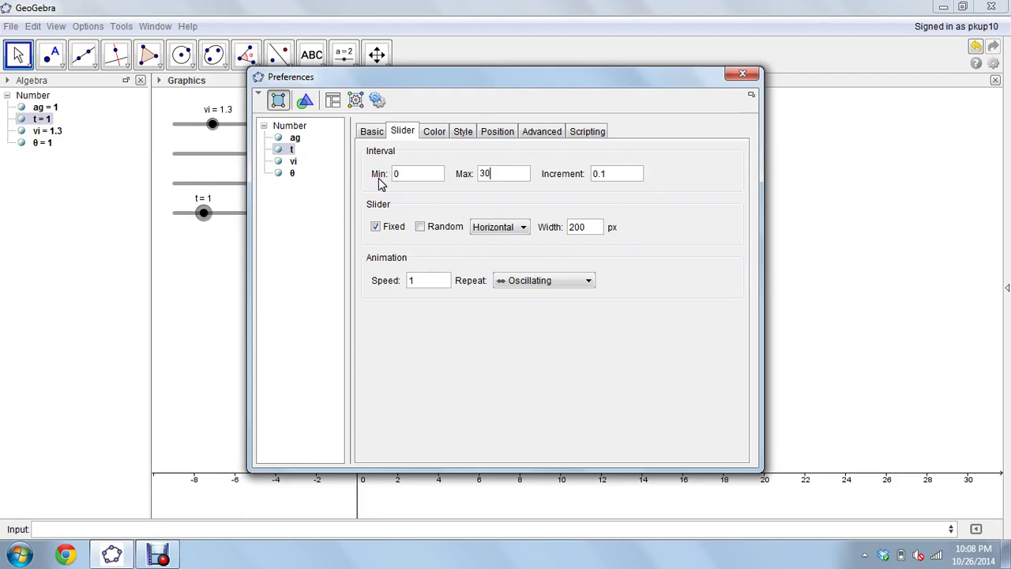
key(Tab)
text(0.)
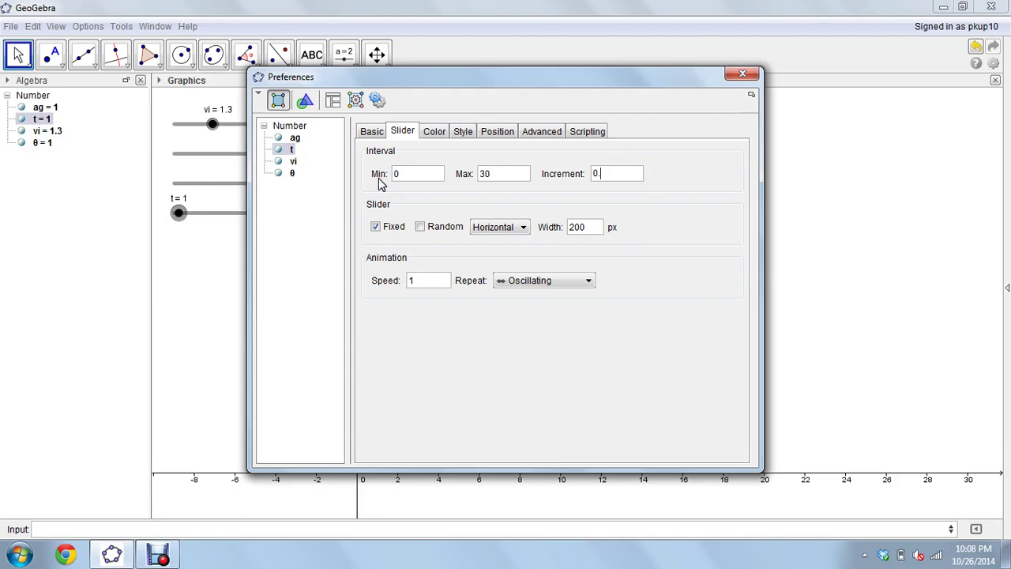
text(05)
Step: Set the θ slider's maximum to 90
click(292, 162)
ctrl+click(286, 175)
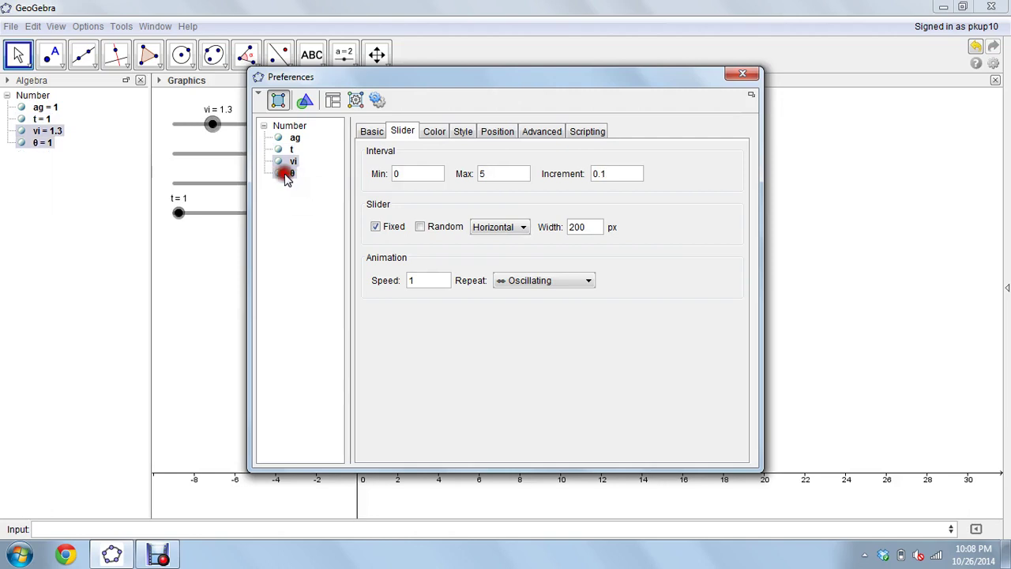
click(405, 177)
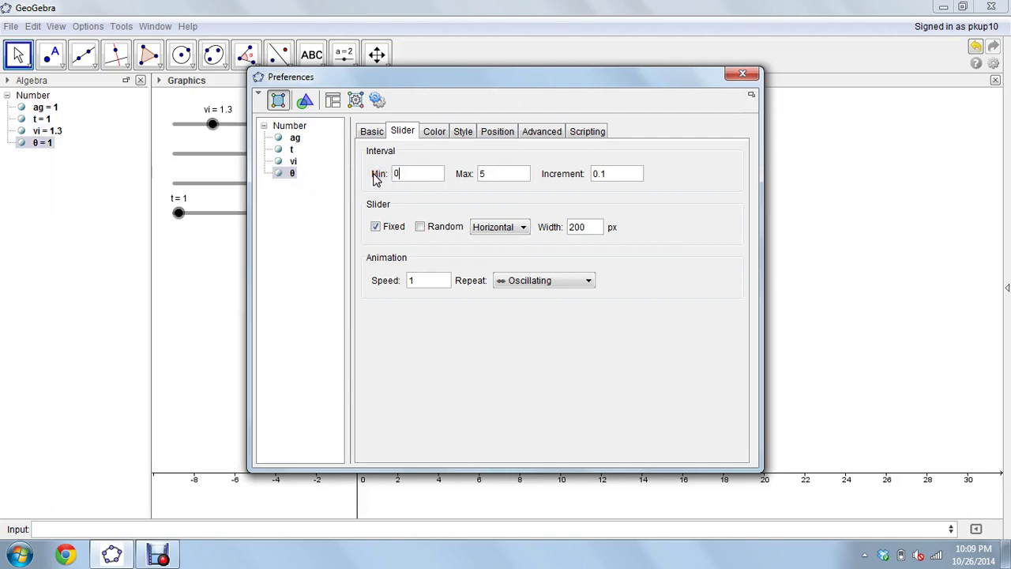
key(Tab)
text(590)
text(90)
click(293, 161)
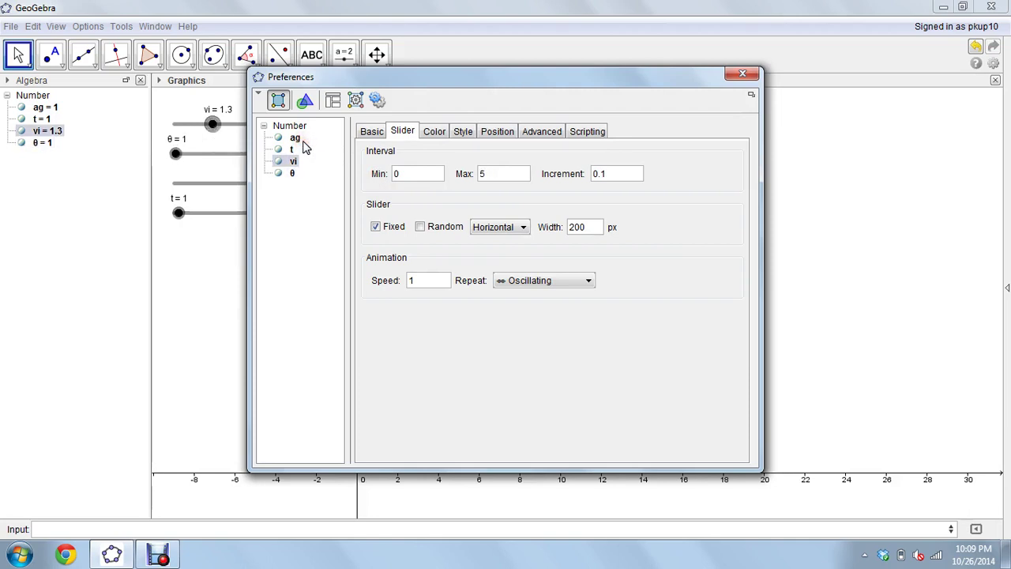
Step: Set the ag slider's range from -20 to 0 and close the settings
click(296, 140)
drag(404, 180, 380, 180)
text(-20)
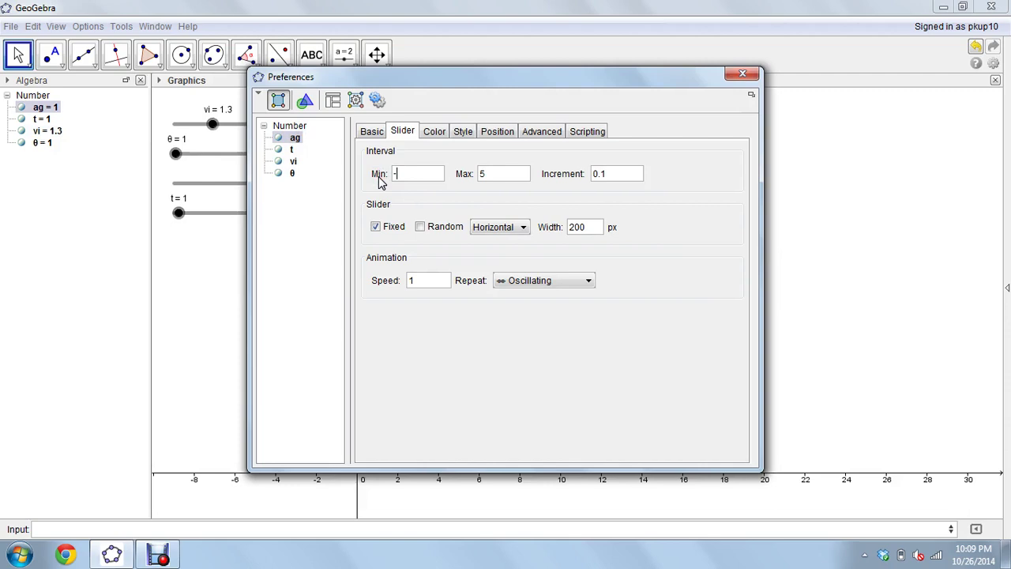
key(Tab)
click(743, 75)
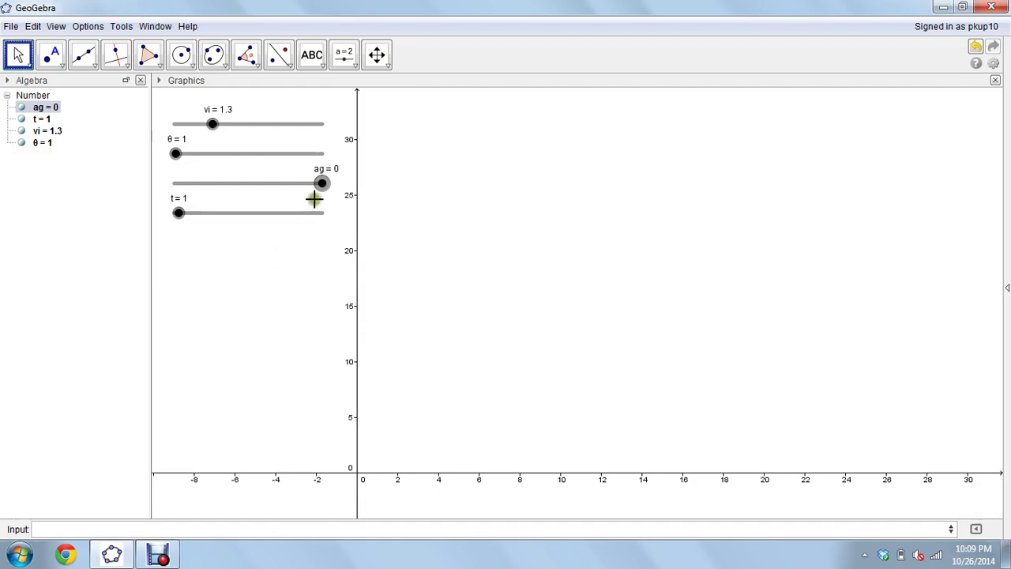
Step: Drag ag to about -10, then fine-tune it to exactly -9.8
drag(322, 183, 253, 188)
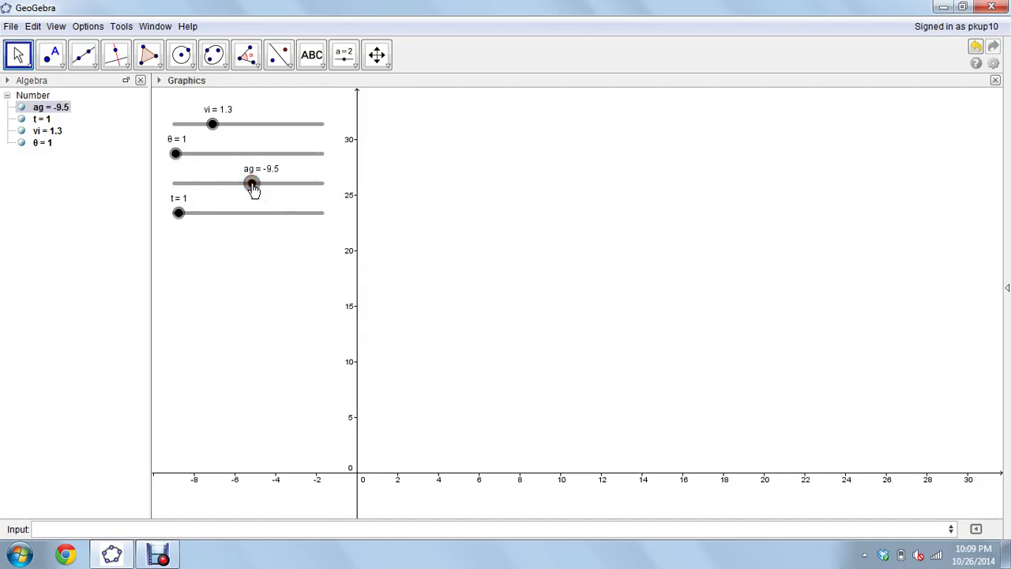
key(Left)
key(Left)
key(Left)
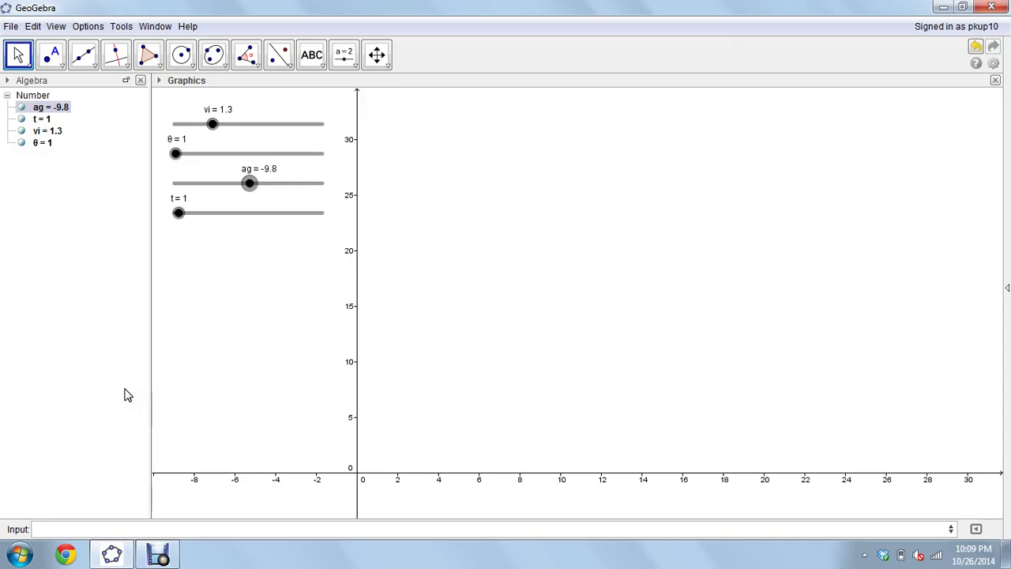
Step: Define vx=vi*cos(θ°) using θ and the degree sign from the symbol palette
click(55, 527)
text(vx=vi*cos()
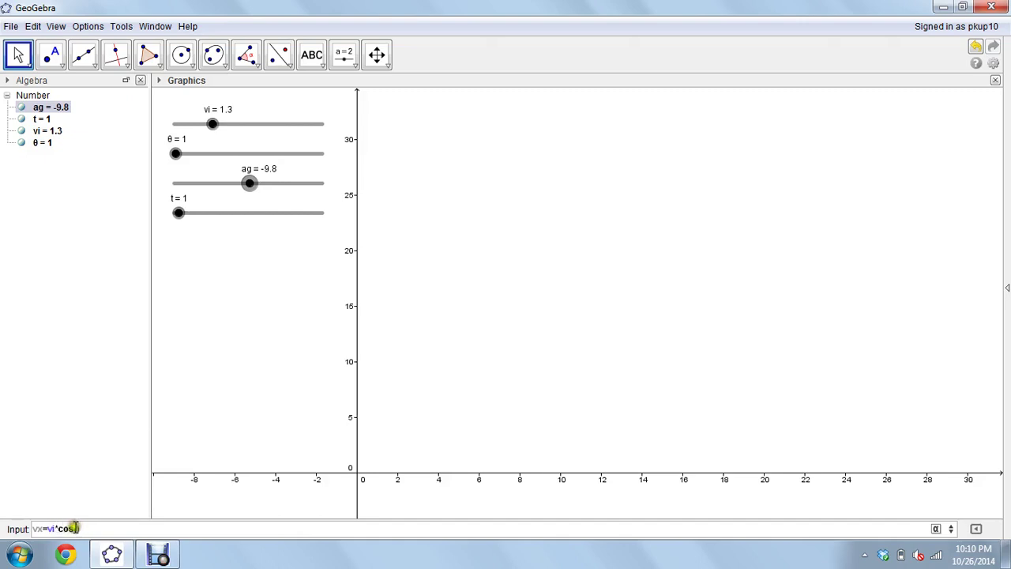
click(935, 529)
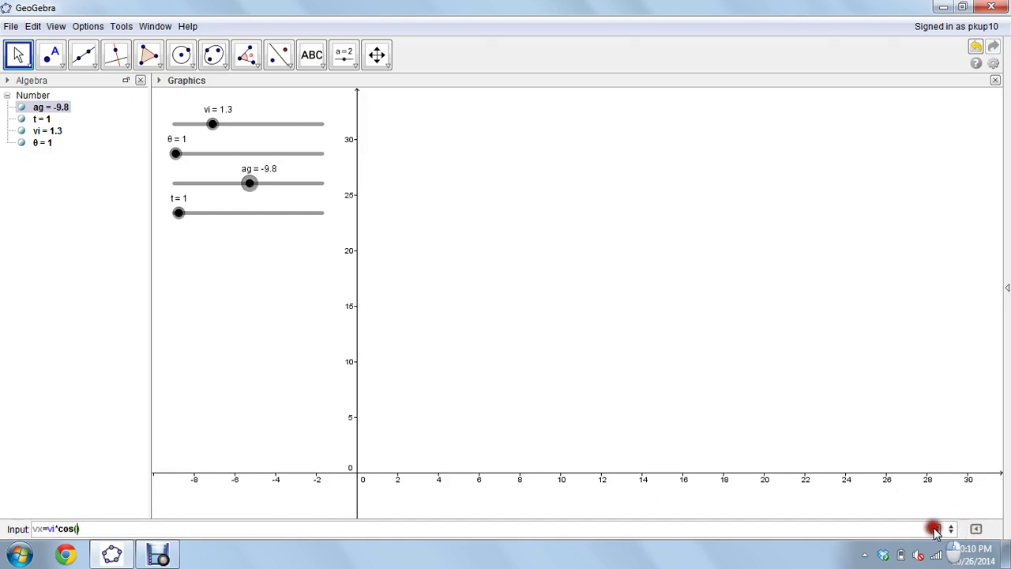
click(917, 450)
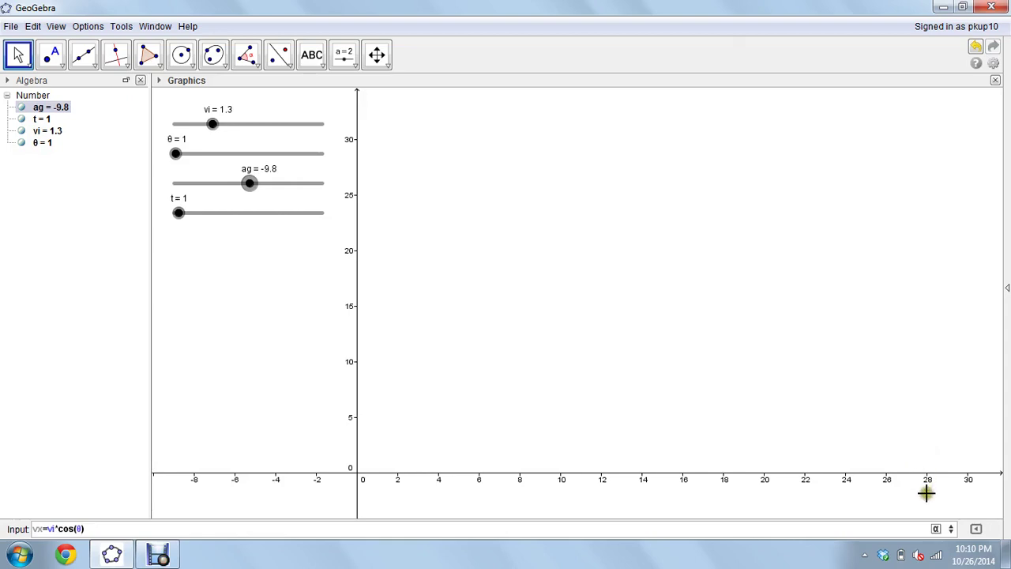
click(937, 529)
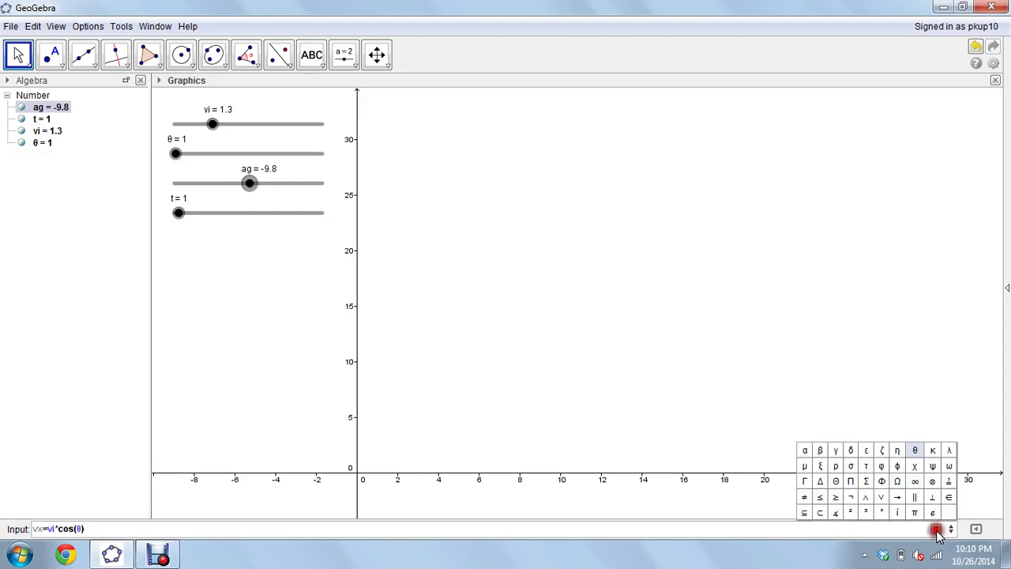
click(885, 511)
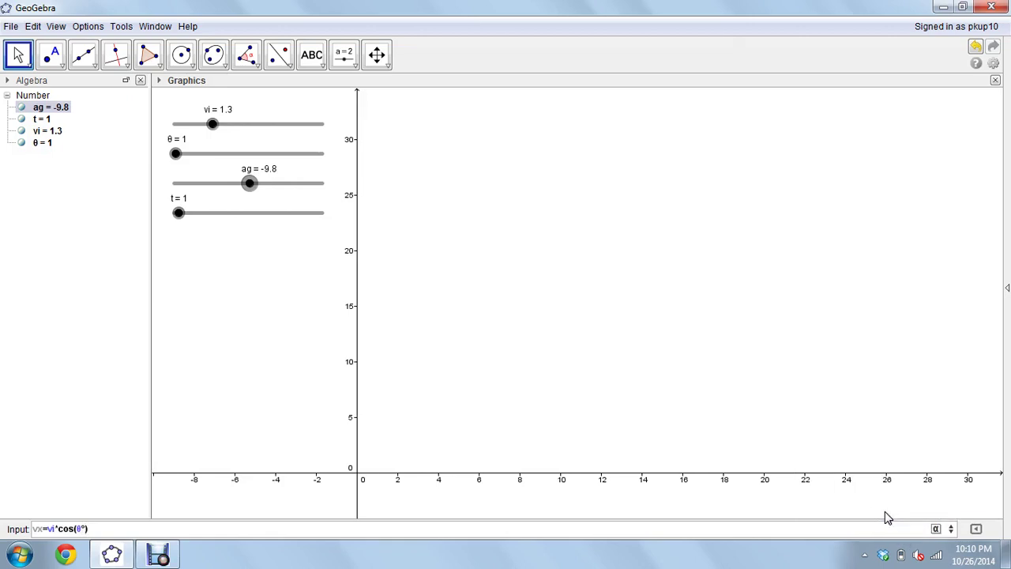
key(Return)
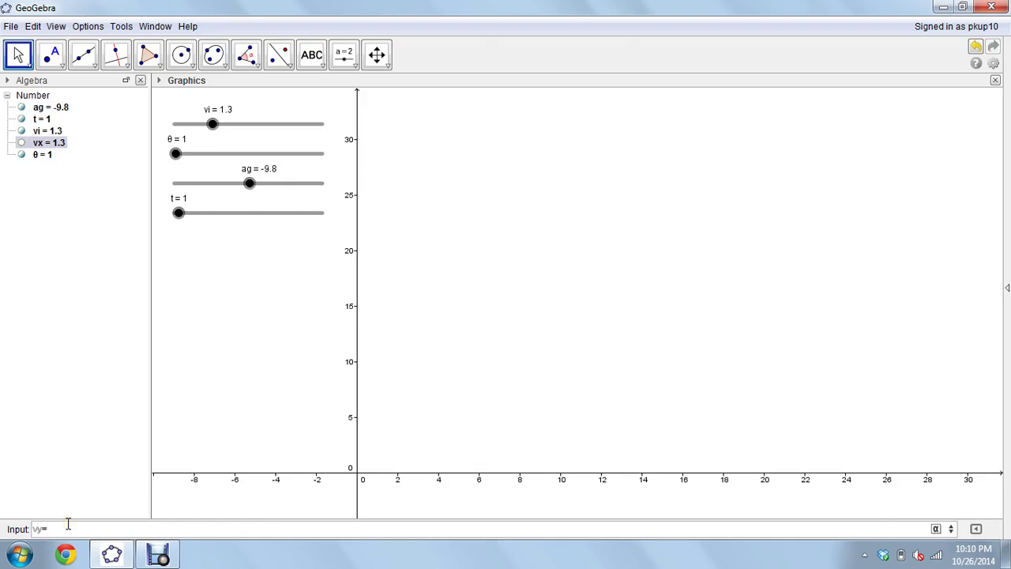
Step: Define vy=vi*sin(θ°) the same way
text(vy=vi*sin()
click(937, 529)
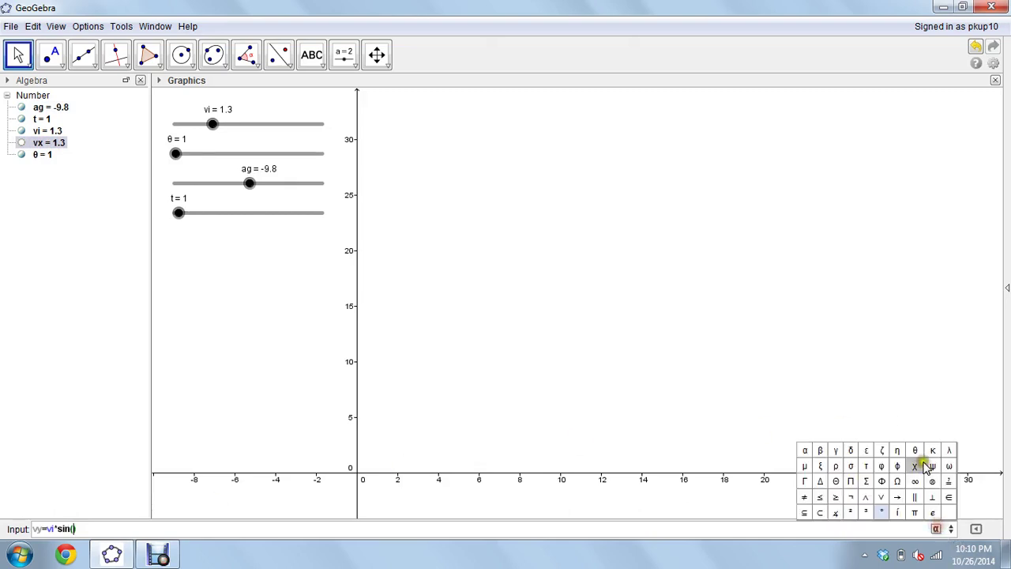
click(915, 450)
click(936, 529)
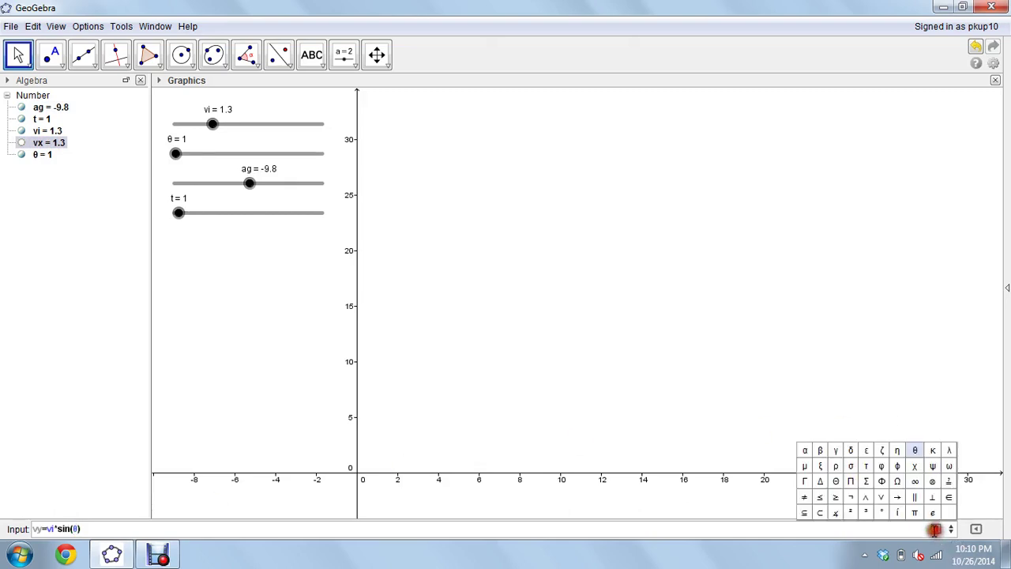
click(882, 513)
key(Return)
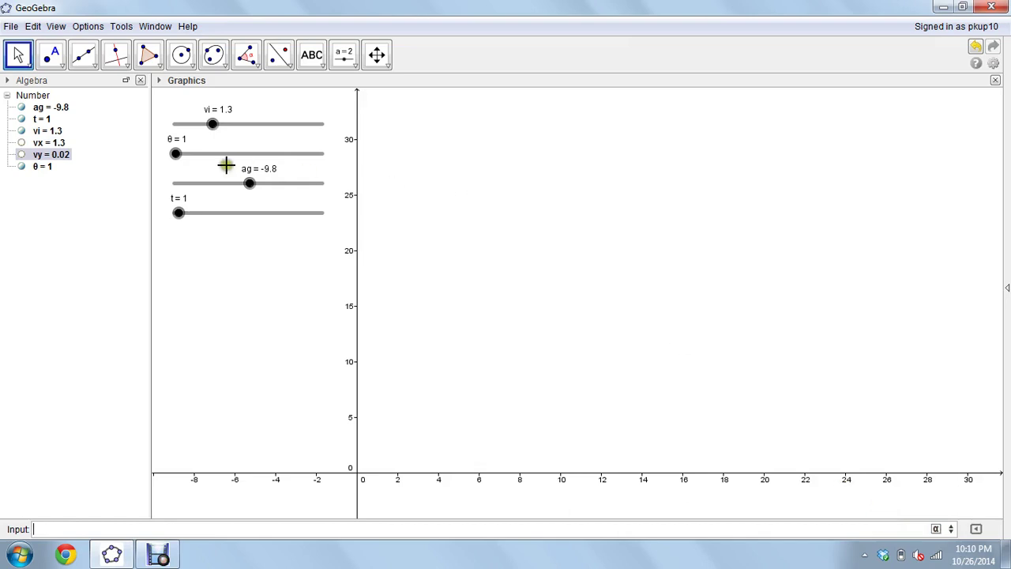
Step: Sweep the θ slider to watch vx and vy change, ending at θ 24.3 and vi 1.8
drag(177, 154, 250, 163)
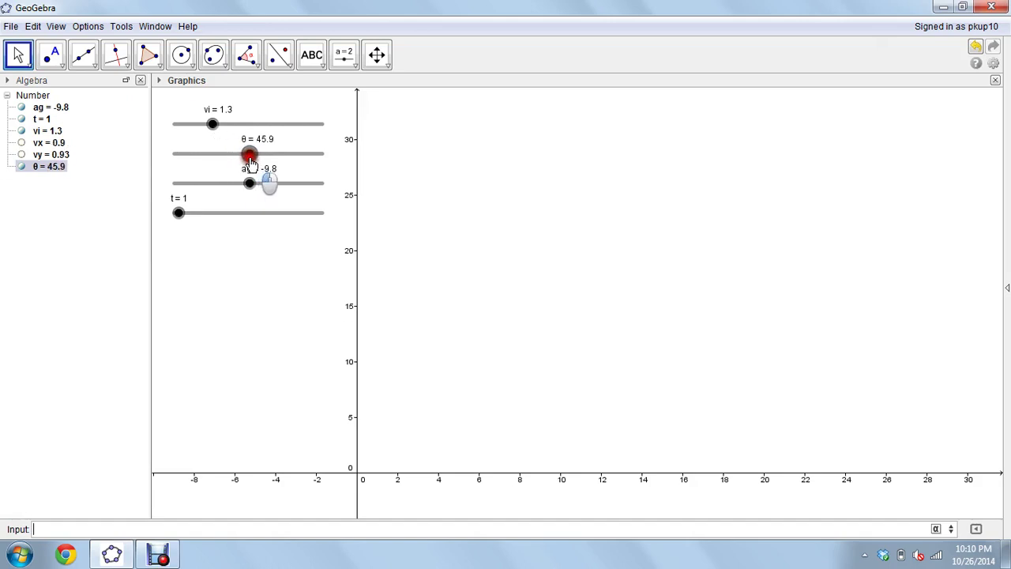
drag(250, 164, 228, 126)
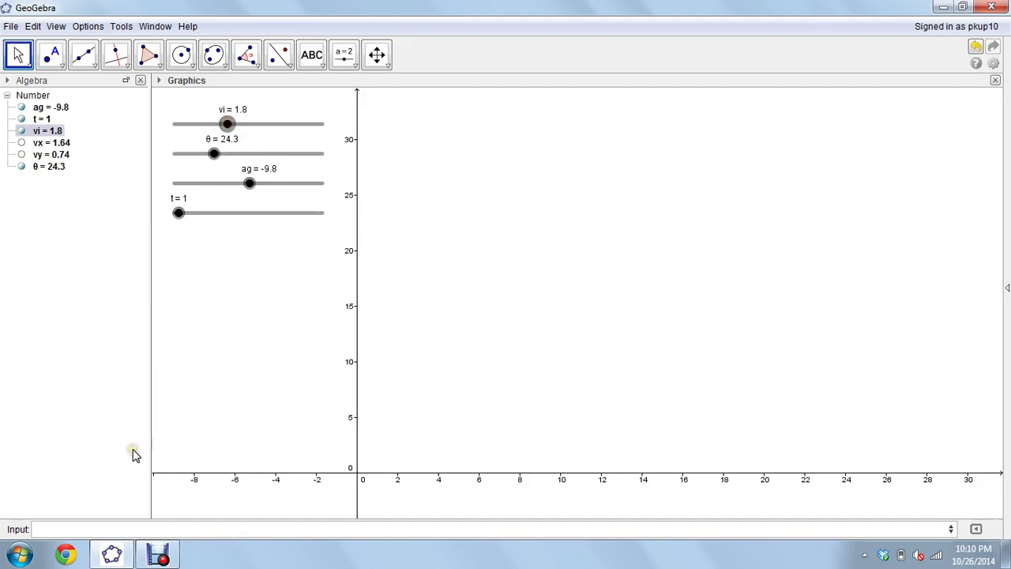
click(111, 529)
click(111, 528)
Step: Define dx=vx*t and dy=vi*t+0.5*ag*t², then drag t back to 0
key(Return)
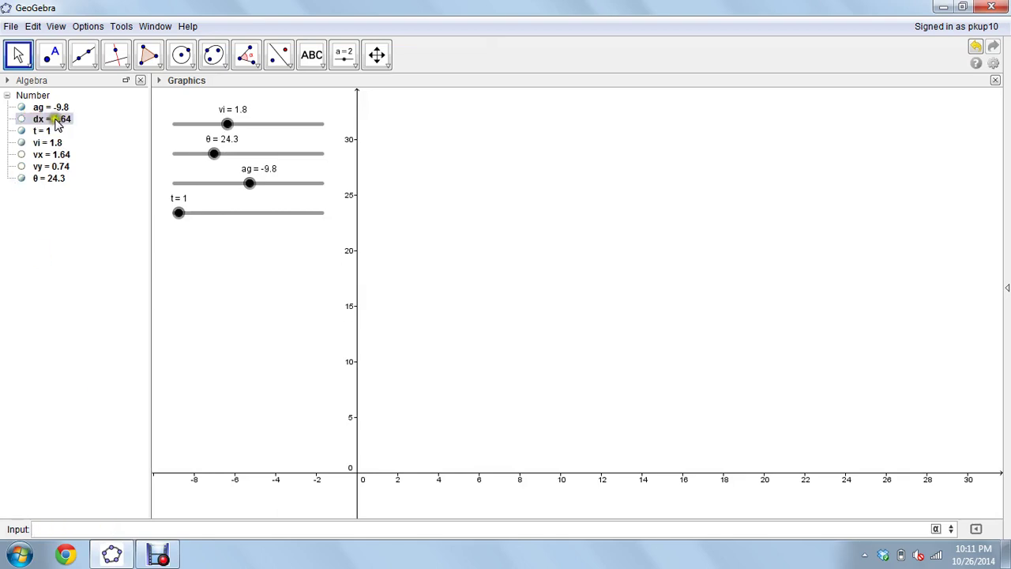
click(179, 214)
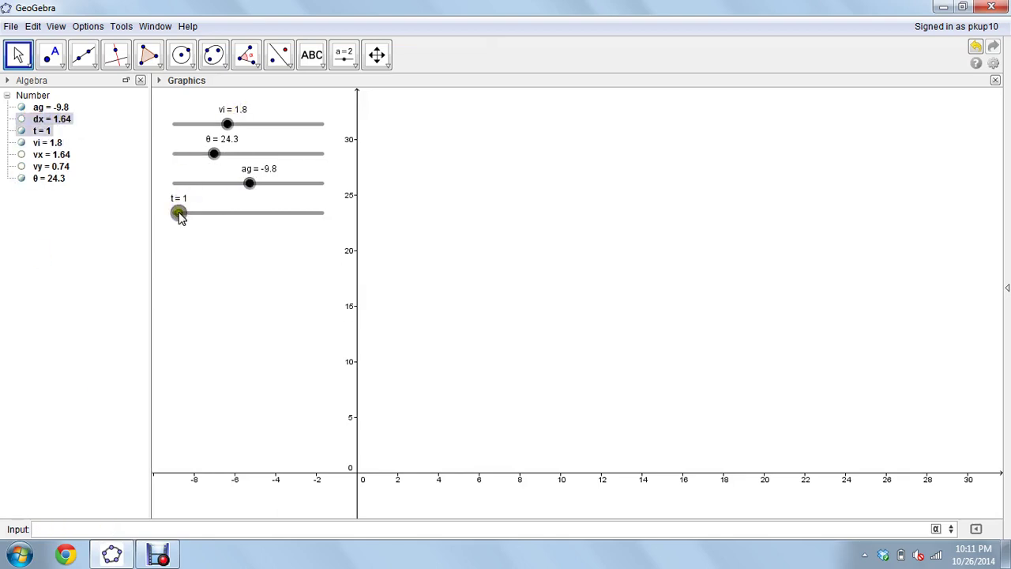
click(83, 525)
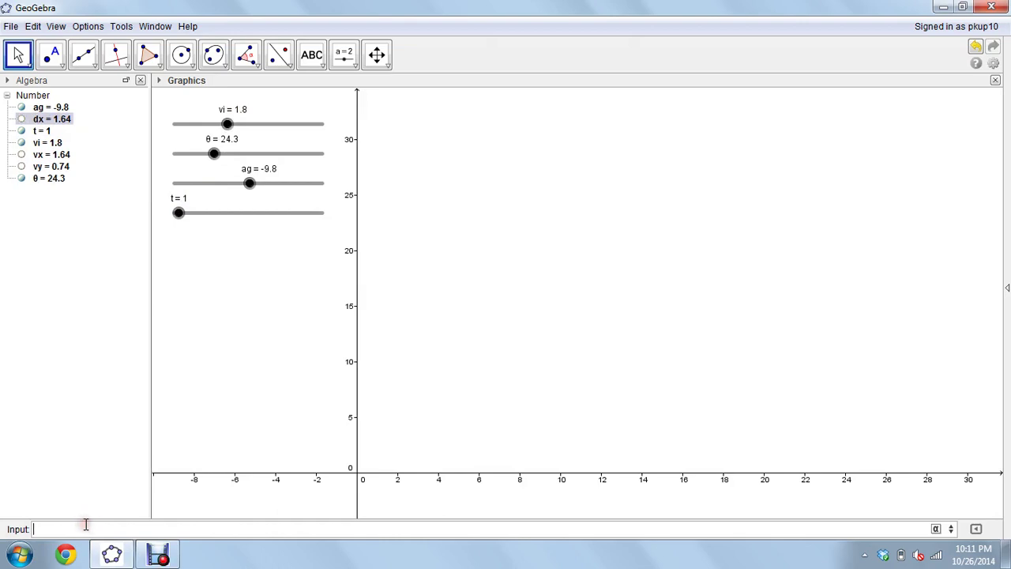
text(dy=vi*t+.5*ag*t^2)
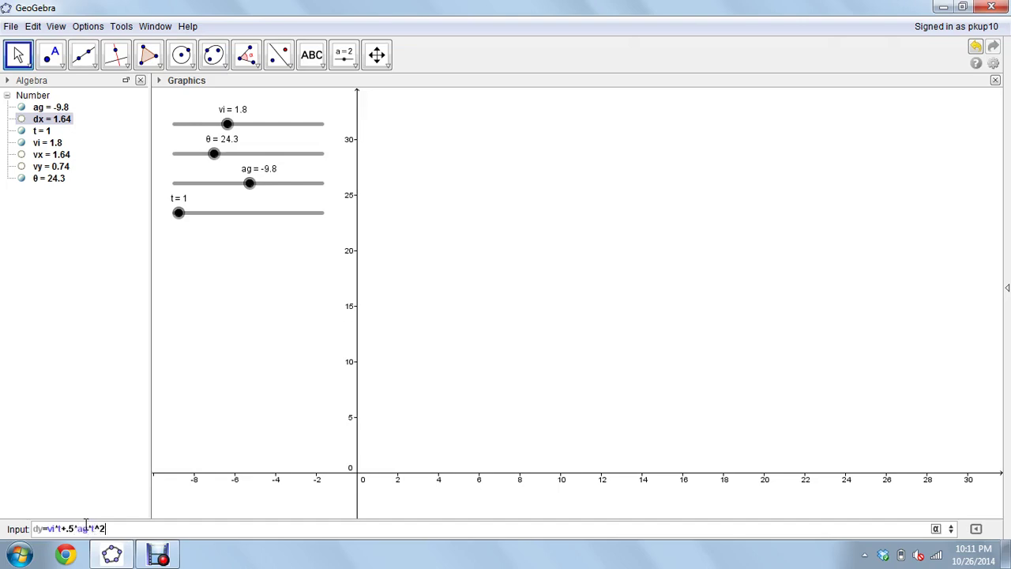
key(Return)
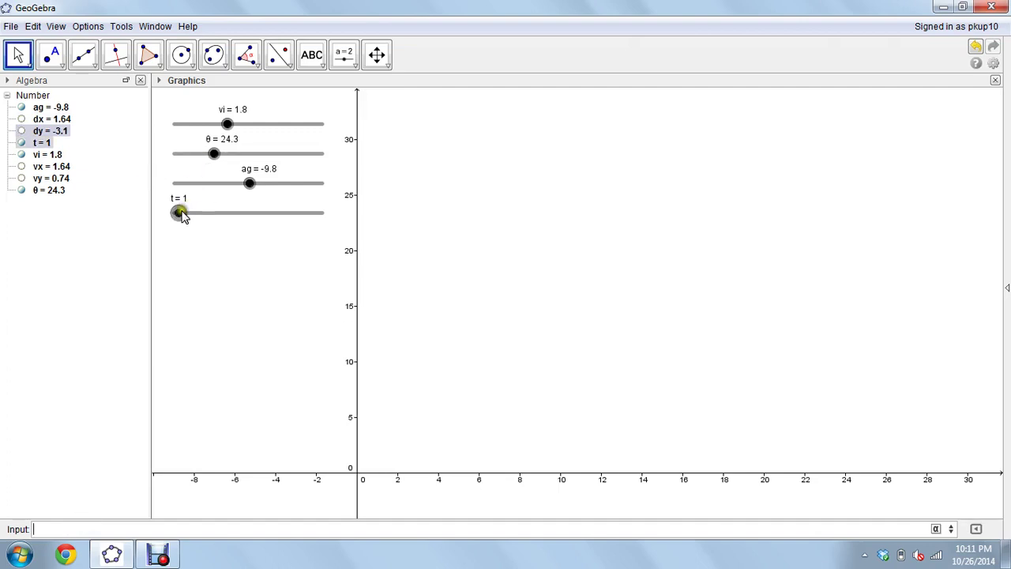
mouse_move(179, 212)
mouse_down()
mouse_move(231, 219)
mouse_move(173, 218)
mouse_up()
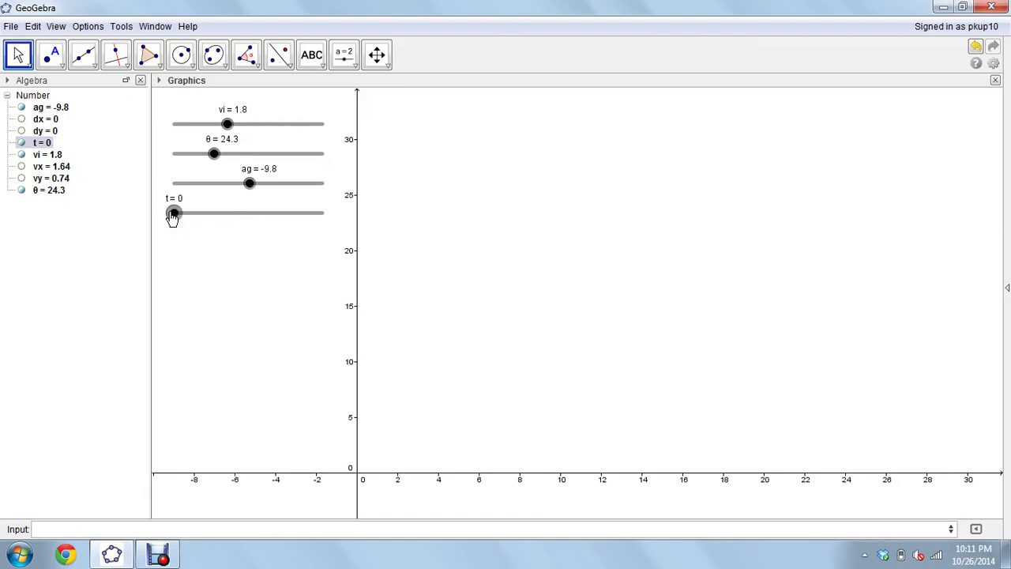
Step: Create point P=(dx, dy) and step t up and back to 0 to watch it move
click(96, 528)
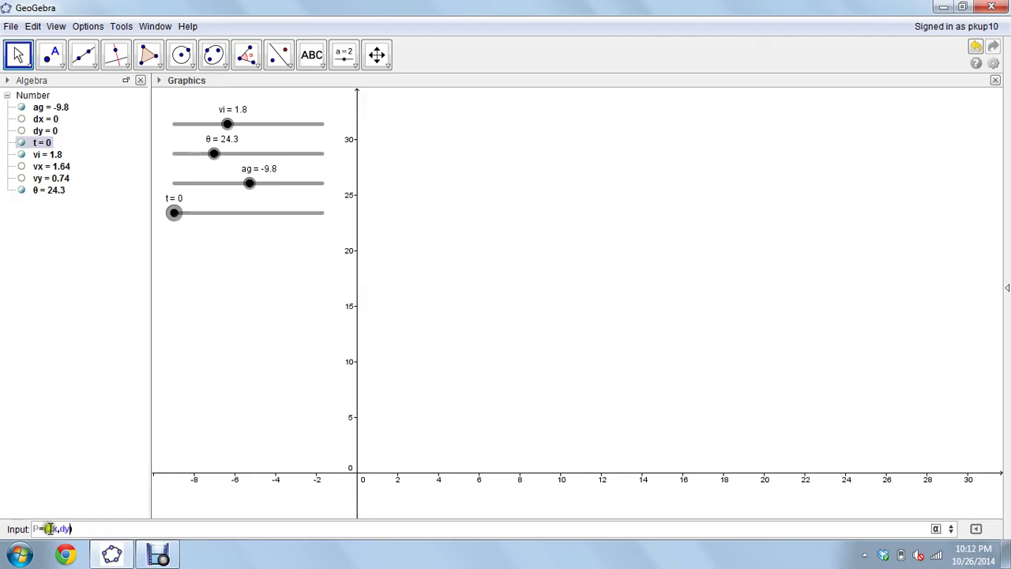
drag(38, 529, 53, 530)
key(Return)
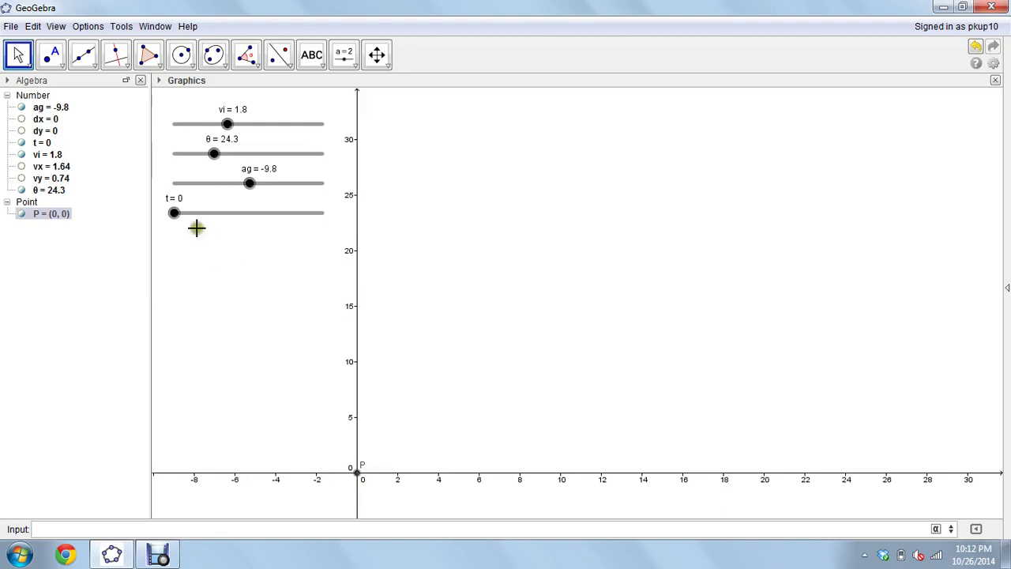
click(174, 213)
key(Right)
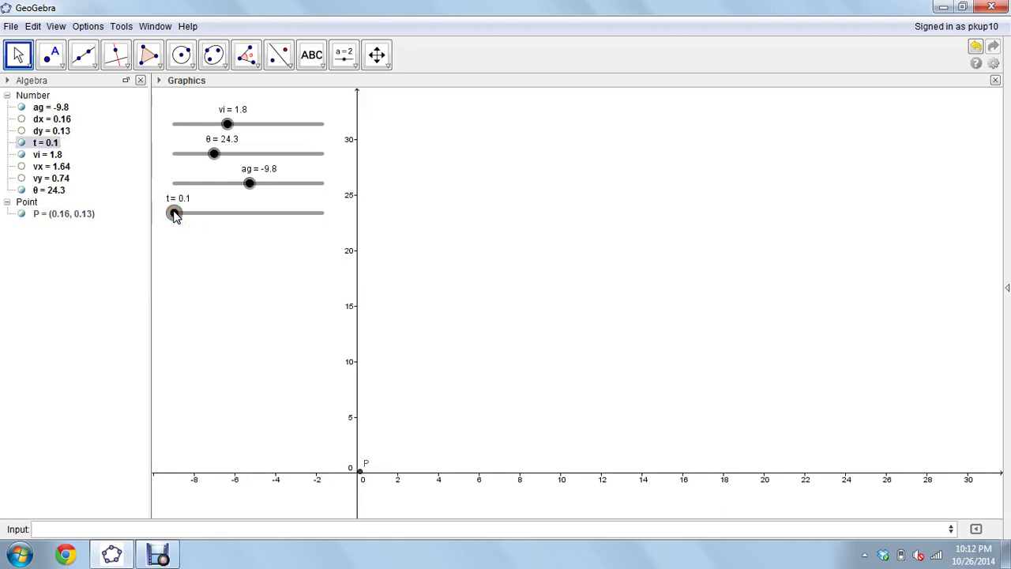
key(Right)
key(Right)
key(Right)
key(Left)
key(Left)
key(Left)
key(Left)
key(Left)
key(Left)
key(Left)
key(Left)
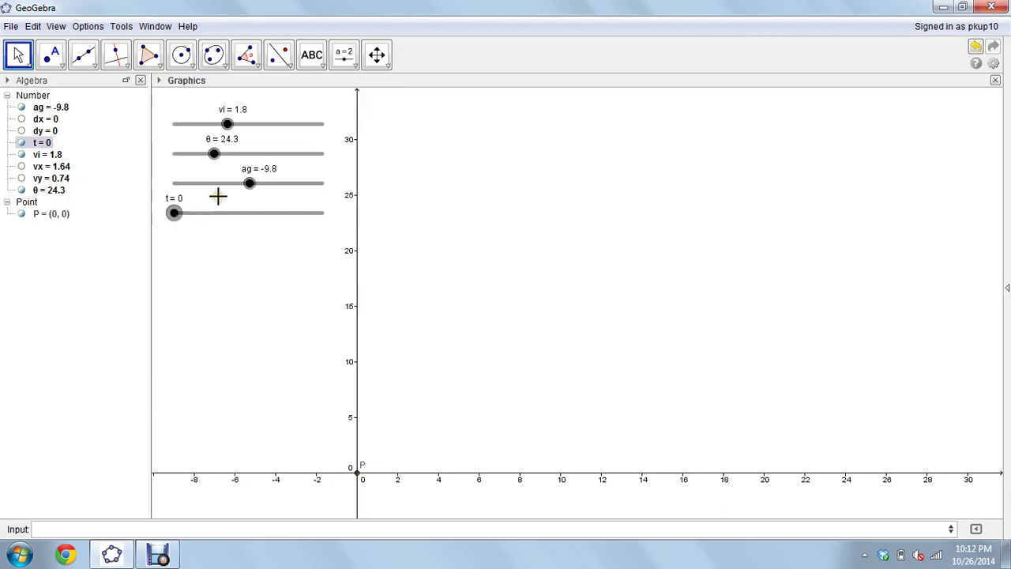
Step: Raise vi to 5, then step t forward and back to 0
drag(226, 124, 327, 134)
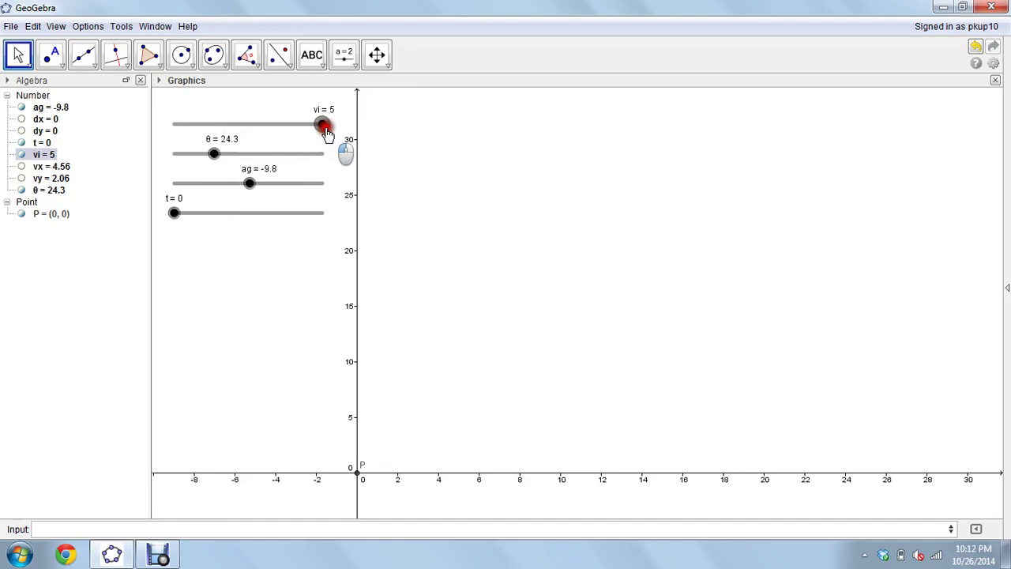
click(174, 213)
key(Right)
key(Right)
key(Right)
key(Right)
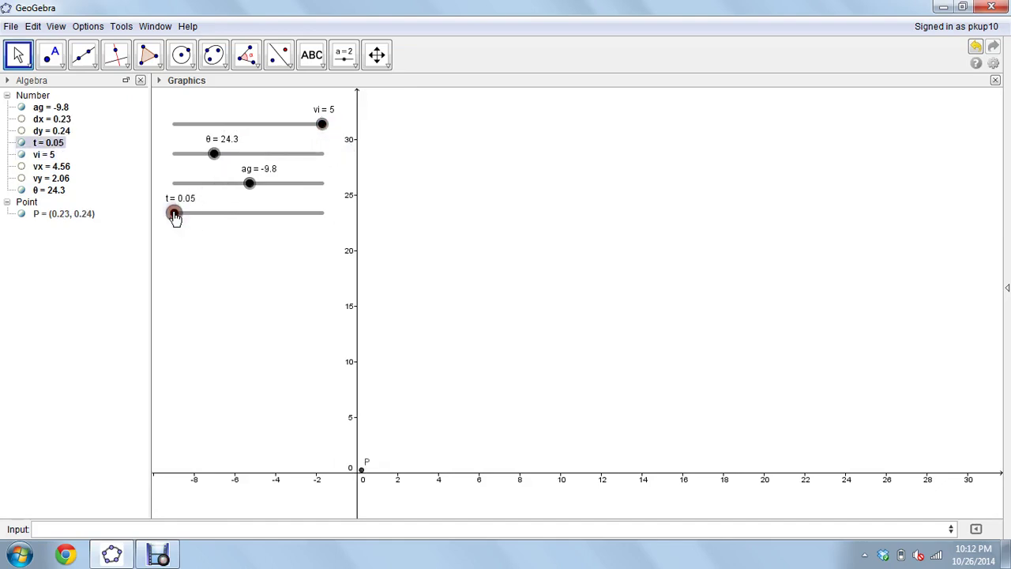
key(Right)
key(Right)
key(Right)
key(Right)
key(Right)
key(Right)
key(Right)
key(Right)
key(Right)
key(Right)
key(Right)
key(Right)
key(Right)
key(Right)
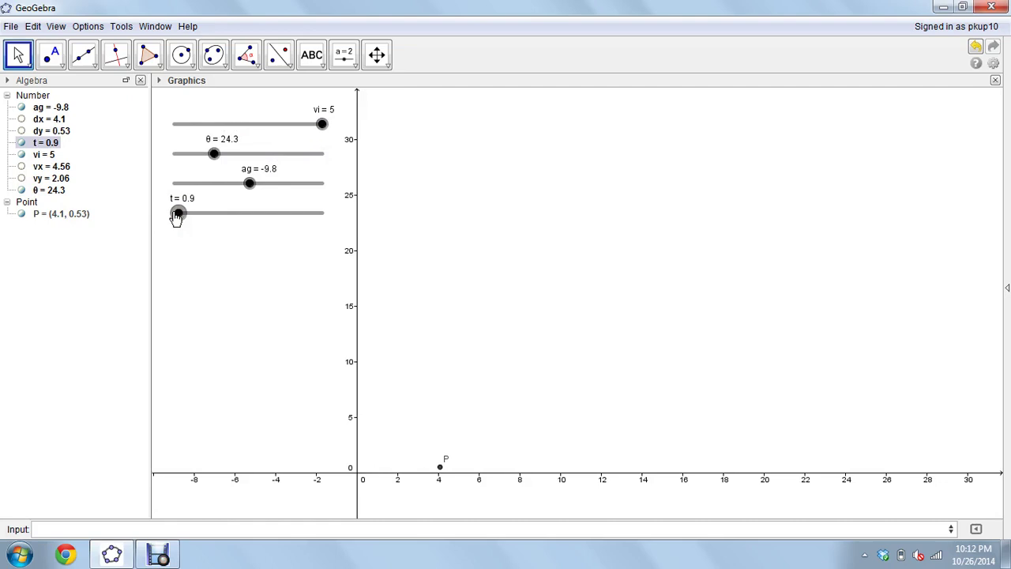
key(Left)
key(Left)
key(Left)
key(Left)
key(Left)
key(Left)
key(Left)
key(Left)
key(Left)
key(Left)
key(Left)
key(Left)
key(Left)
key(Left)
key(Left)
key(Left)
key(Left)
key(Left)
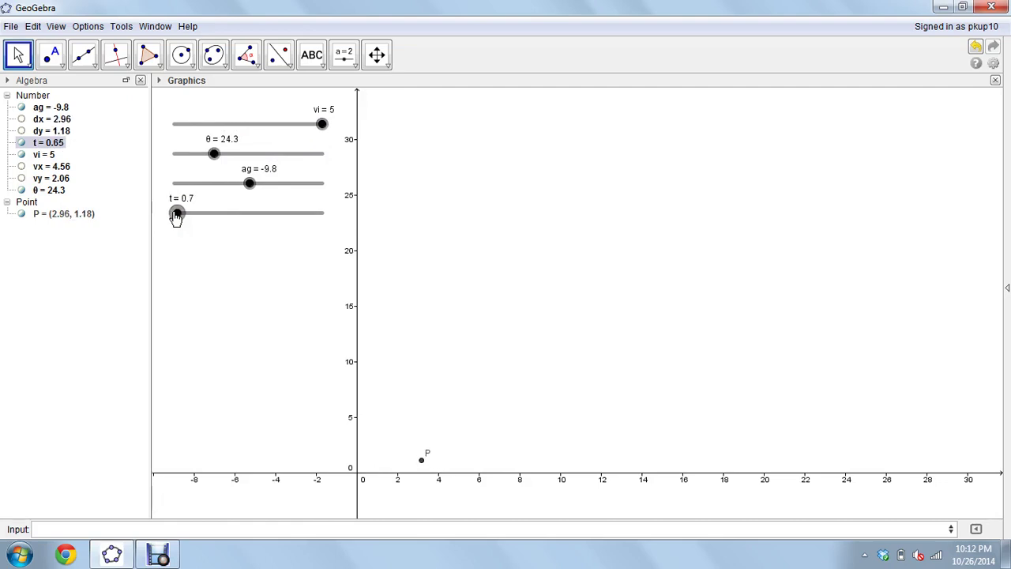
Step: Change the vi slider's maximum to 30 in its properties
click(43, 155)
right_click(43, 155)
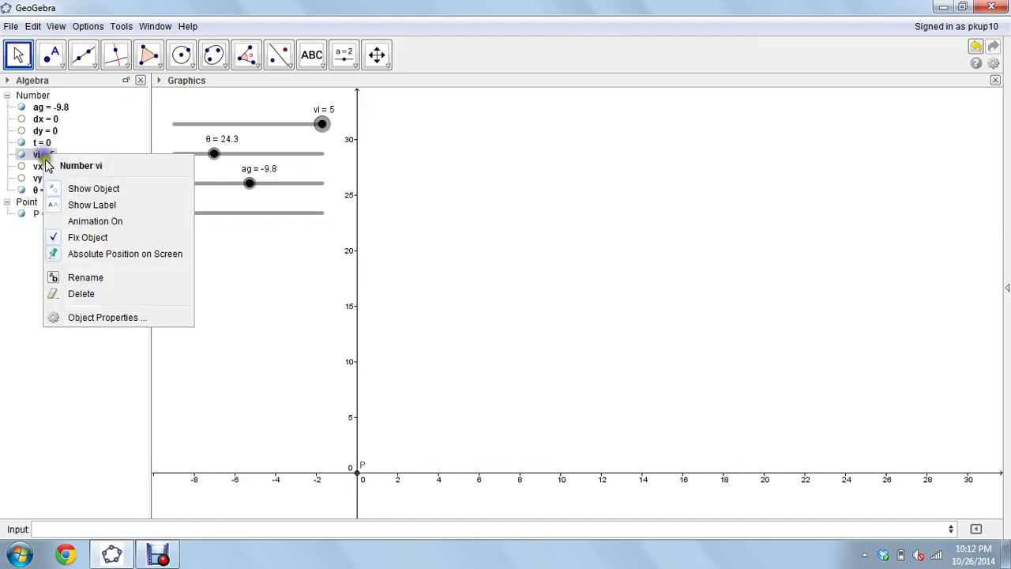
click(91, 319)
drag(479, 179, 456, 174)
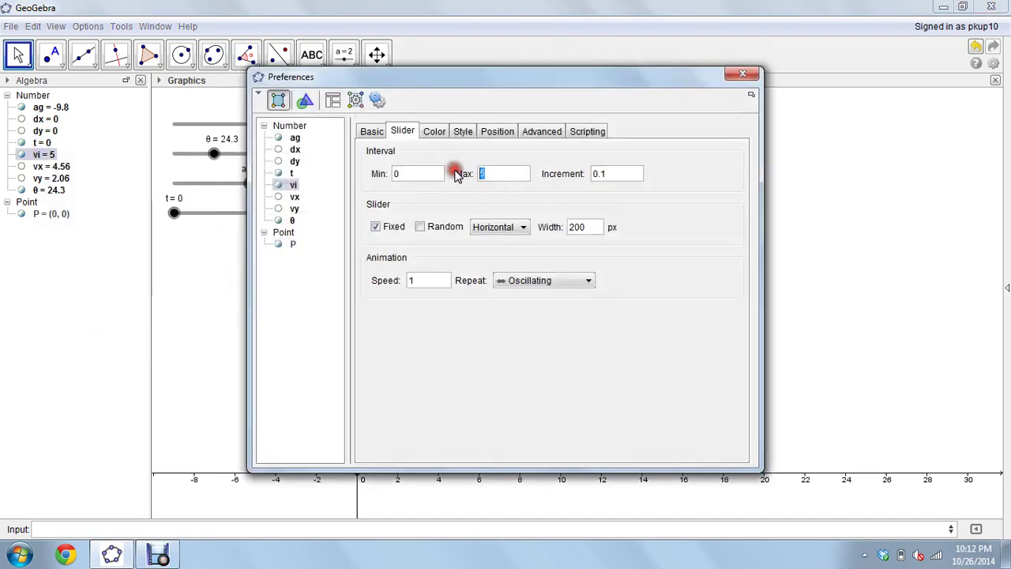
text(30)
key(Tab)
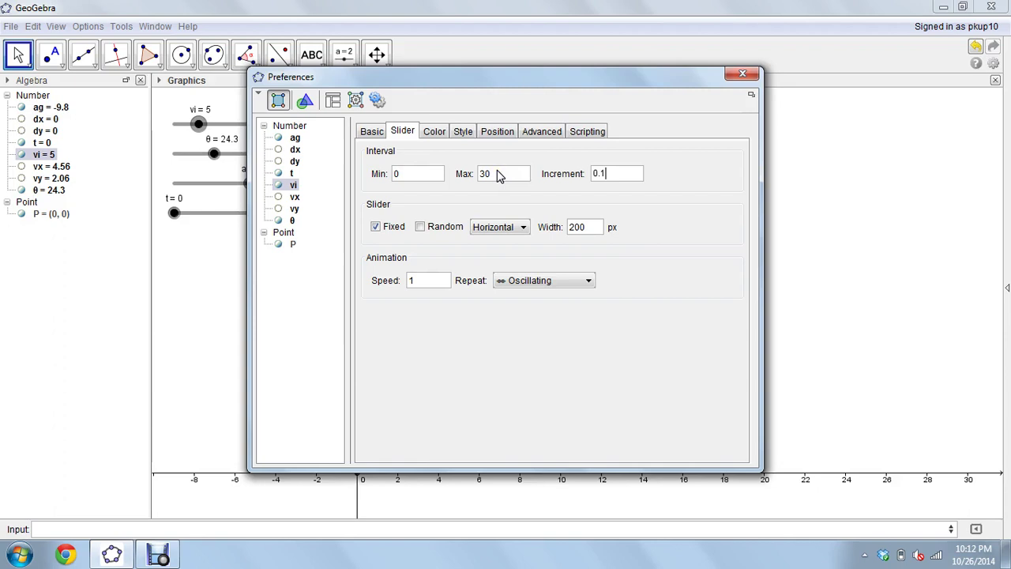
click(743, 73)
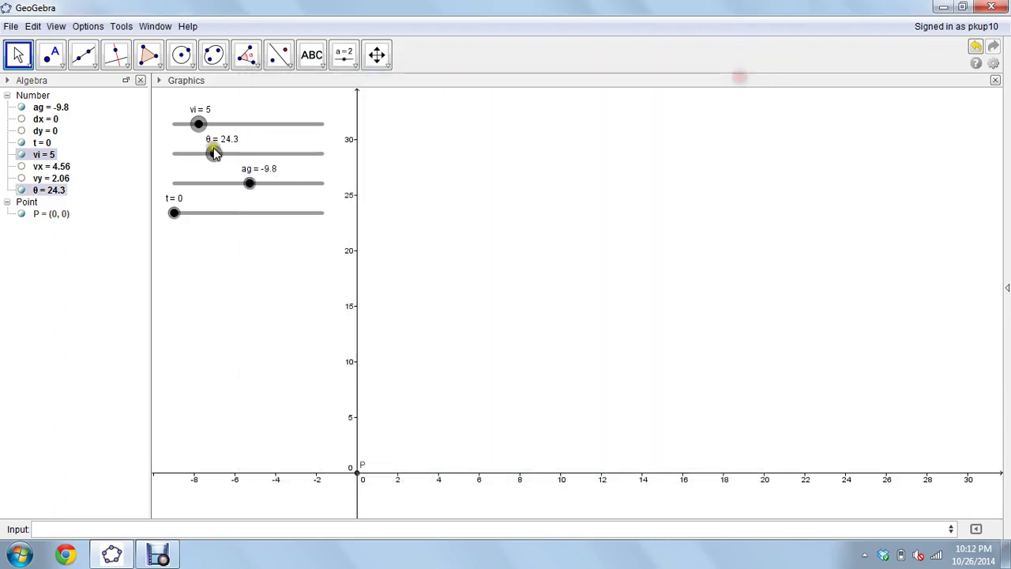
Step: Set vi to 15.9 and step t through P's flight and back to 0
drag(199, 124, 252, 125)
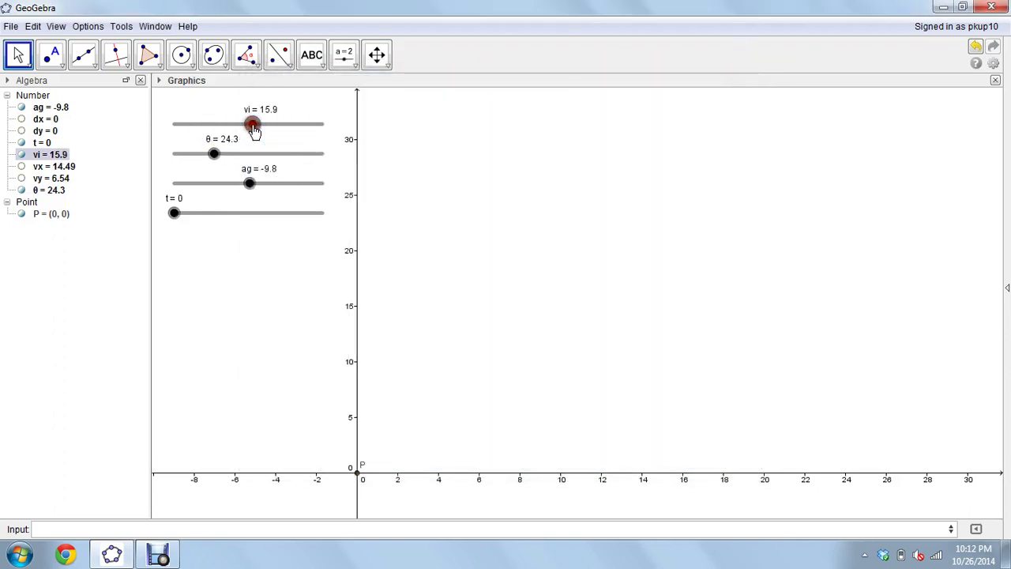
key(Right)
key(Right)
key(Right)
key(Right)
key(Right)
key(Right)
key(Right)
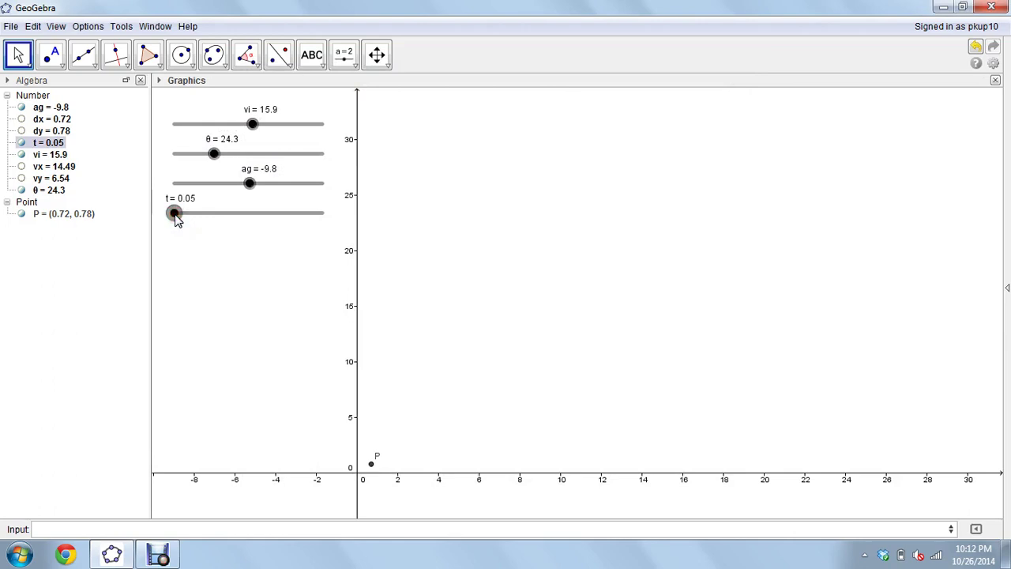
key(Right)
key(Right)
key(Right)
key(Right)
key(Right)
key(Right)
key(Right)
key(Right)
key(Right)
key(Right)
key(Right)
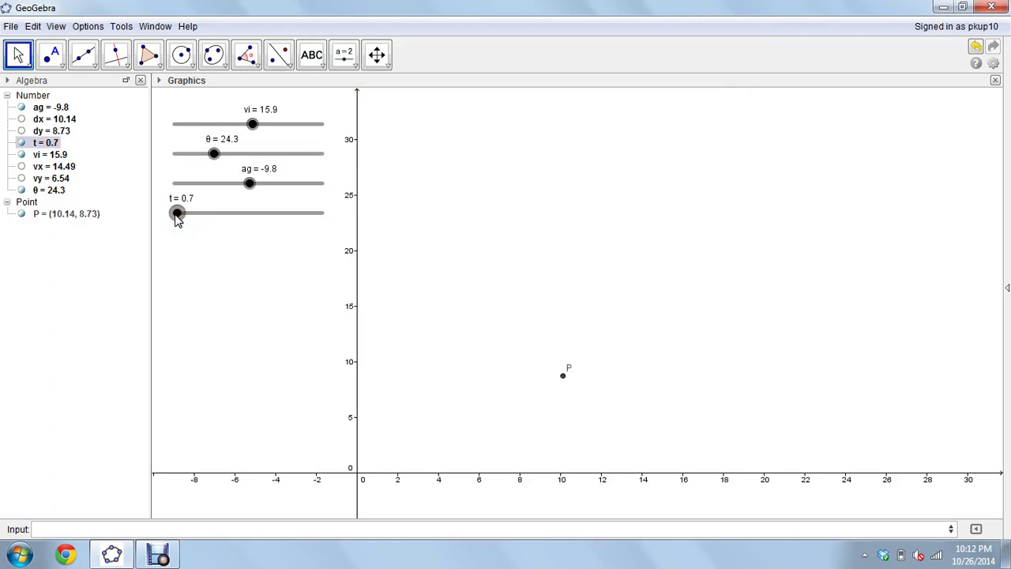
key(Right)
key(Right)
key(Right)
key(Right)
key(Right)
key(Right)
key(Right)
key(Right)
key(Right)
key(Right)
key(Right)
key(Right)
key(Right)
key(Right)
key(Right)
key(Right)
key(Right)
key(Right)
key(Right)
key(Right)
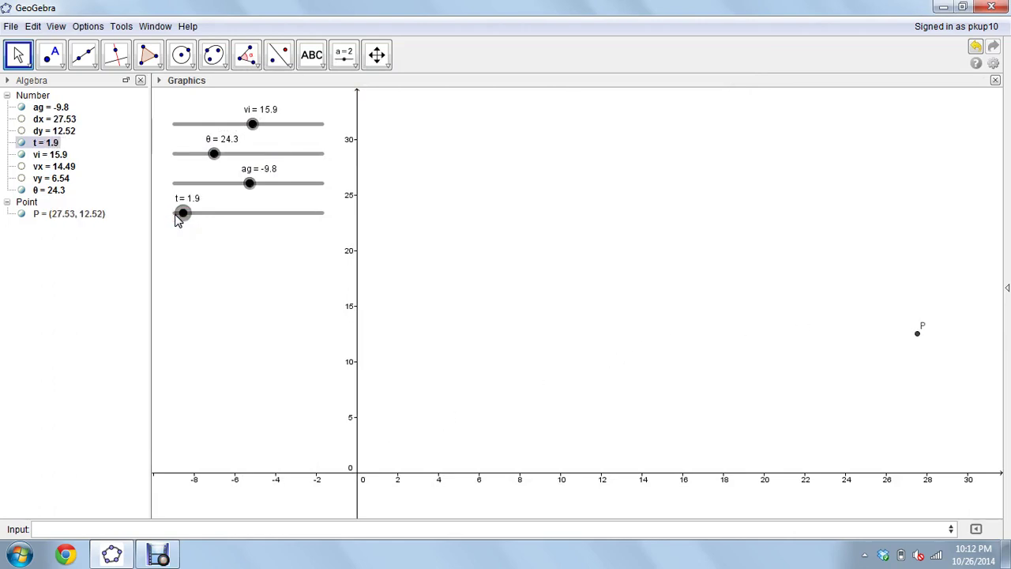
key(Left)
key(Left)
key(Left)
key(Left)
key(Left)
key(Left)
key(Left)
key(Left)
key(Left)
key(Left)
key(Left)
key(Left)
key(Left)
key(Left)
key(Left)
key(Left)
key(Left)
key(Left)
key(Left)
key(Left)
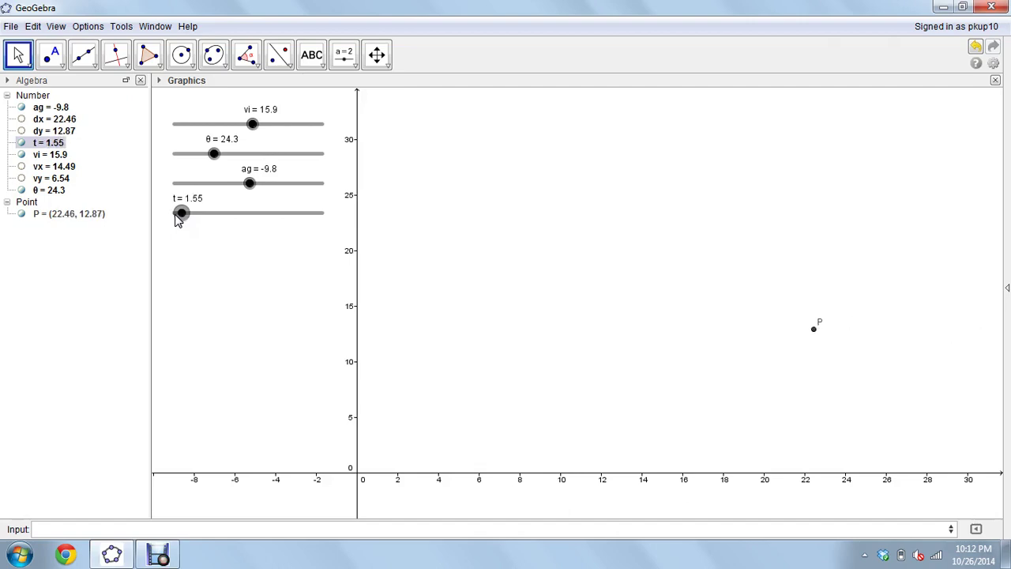
key(Left)
key(Left)
key(Left)
key(Left)
key(Left)
key(Left)
key(Left)
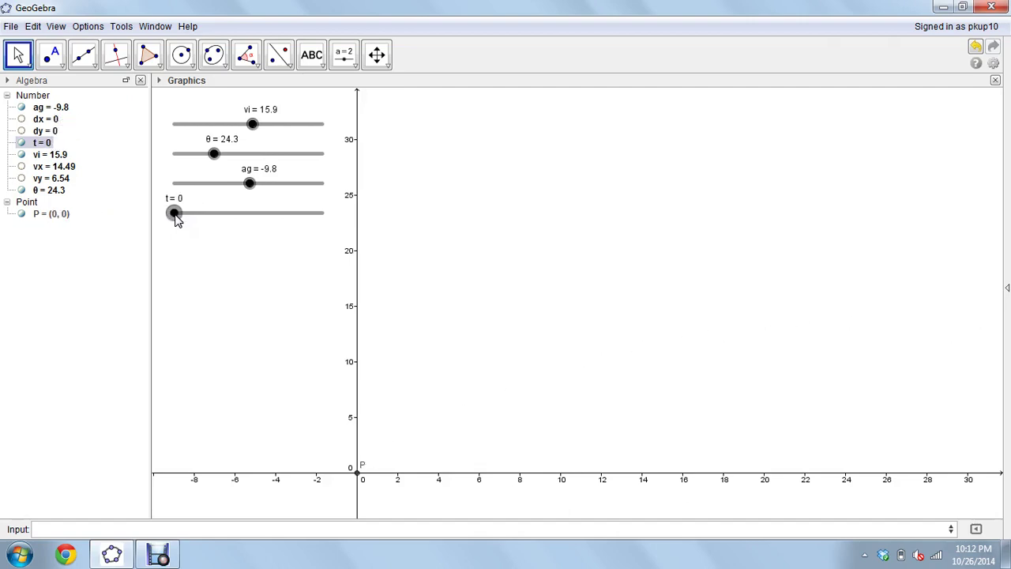
Step: Turn on trace for point P
click(215, 154)
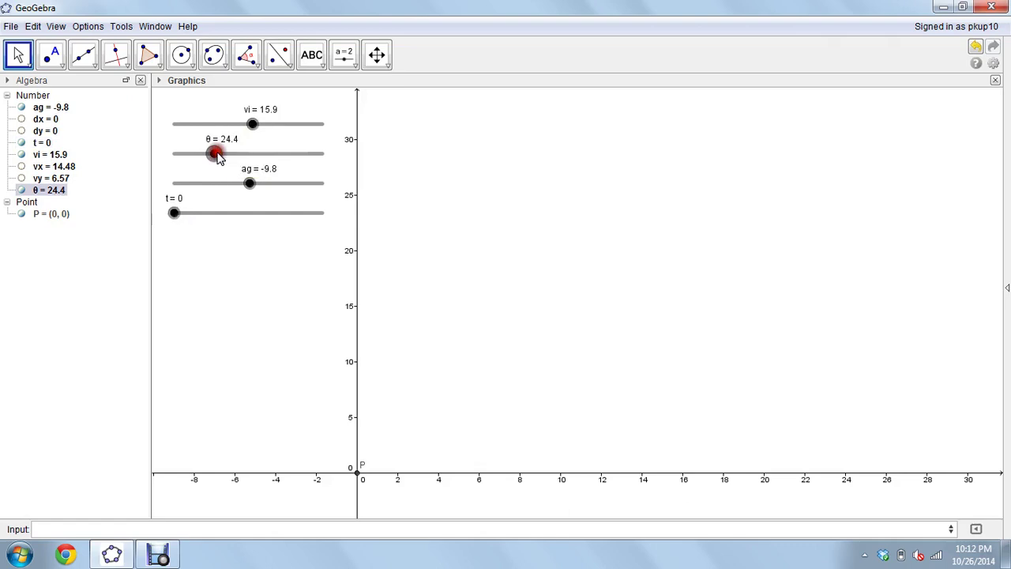
right_click(27, 222)
click(64, 308)
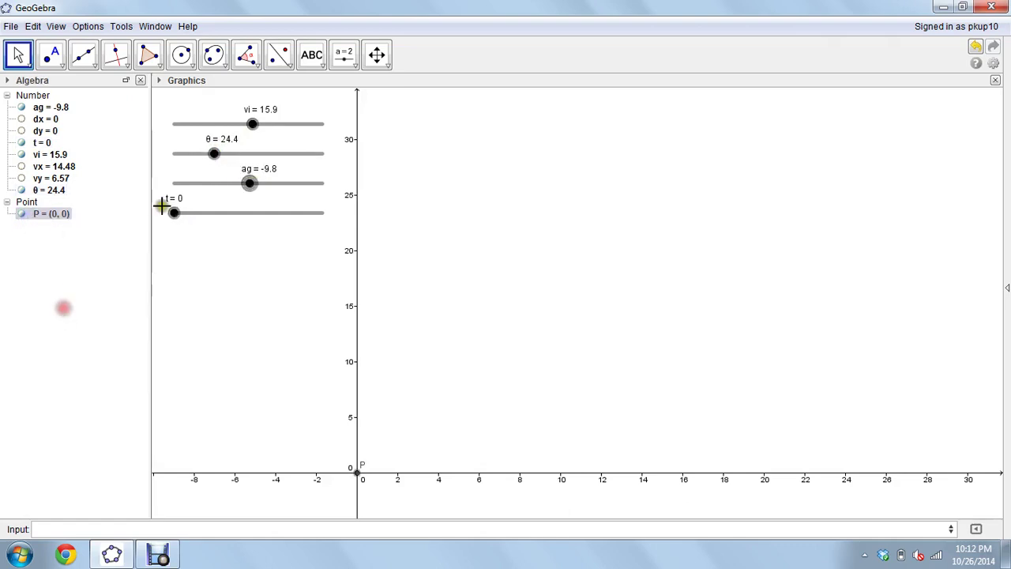
Step: Set θ to 30 and advance t to 2.7, tracing P's parabolic arc
click(215, 154)
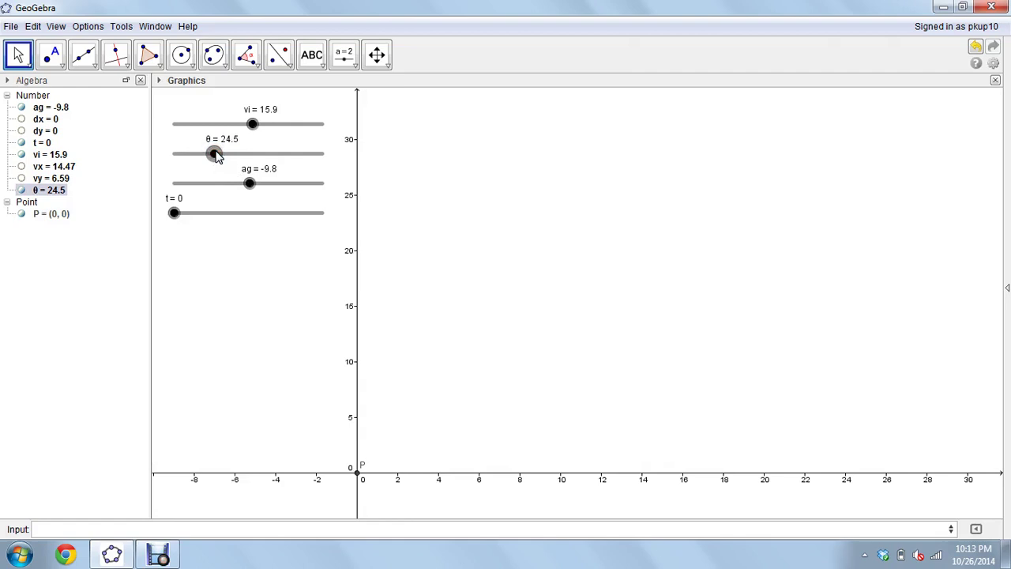
click(215, 154)
drag(216, 154, 226, 161)
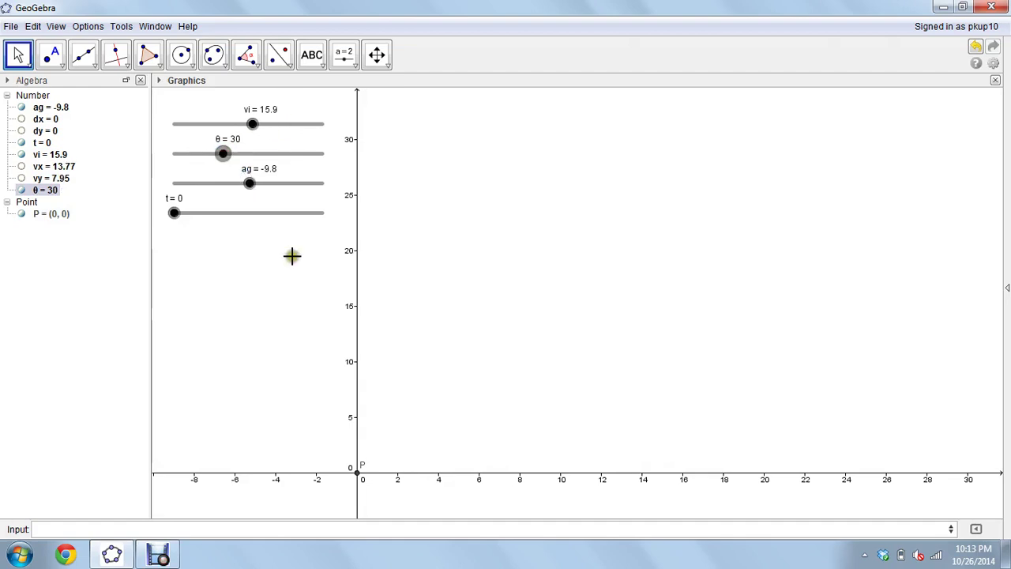
click(175, 216)
key(Right)
key(Right)
key(Right)
key(Right)
key(Right)
key(Right)
key(Right)
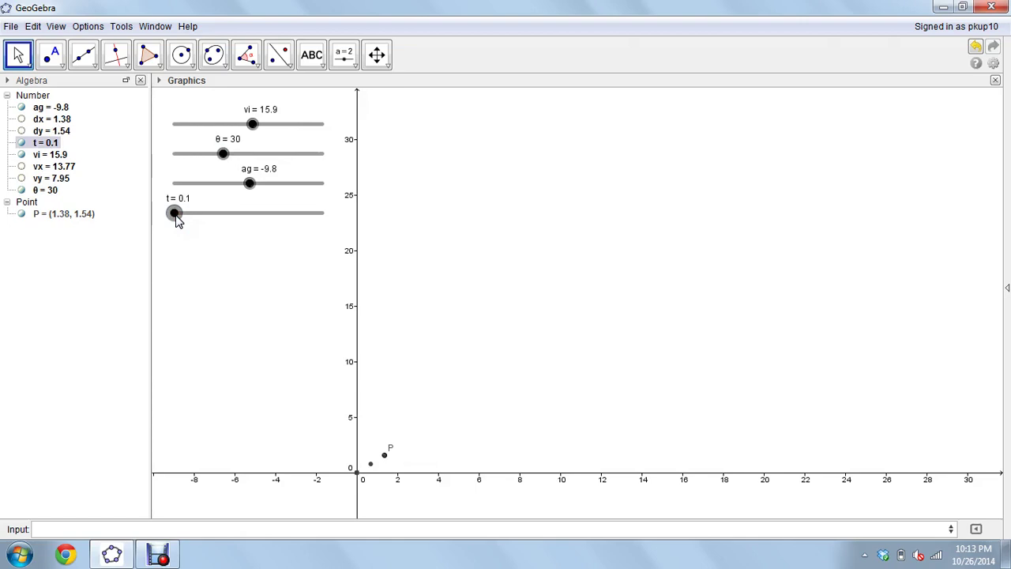
key(Right)
key(Right)
key(Right)
key(Right)
key(Right)
key(Right)
key(Right)
key(Right)
key(Right)
key(Right)
key(Right)
key(Right)
key(Right)
key(Right)
key(Right)
key(Right)
key(Right)
key(Right)
key(Right)
key(Right)
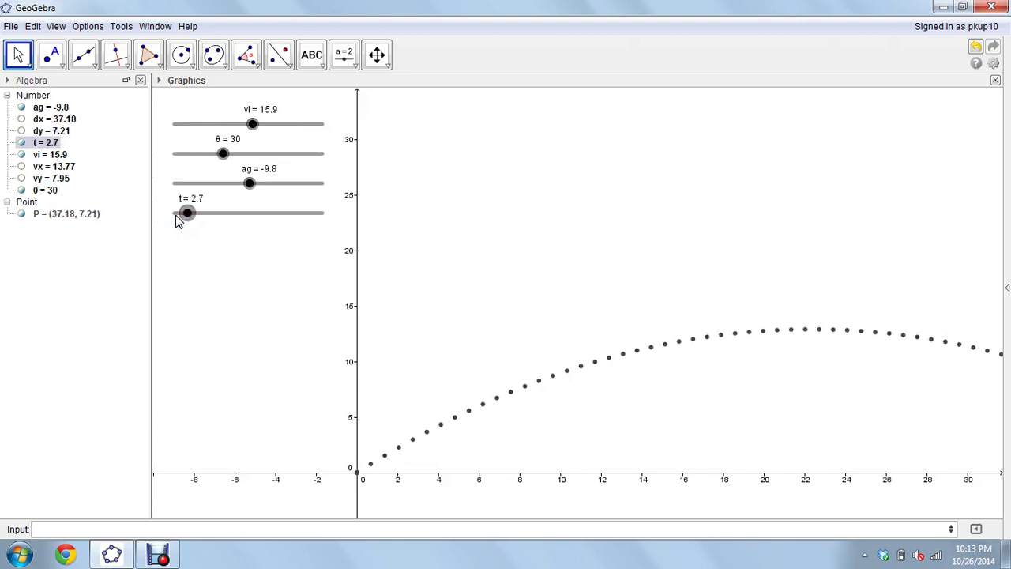
Step: Pan and rescale the graphics view so the x-axis shows up to about 40
click(382, 65)
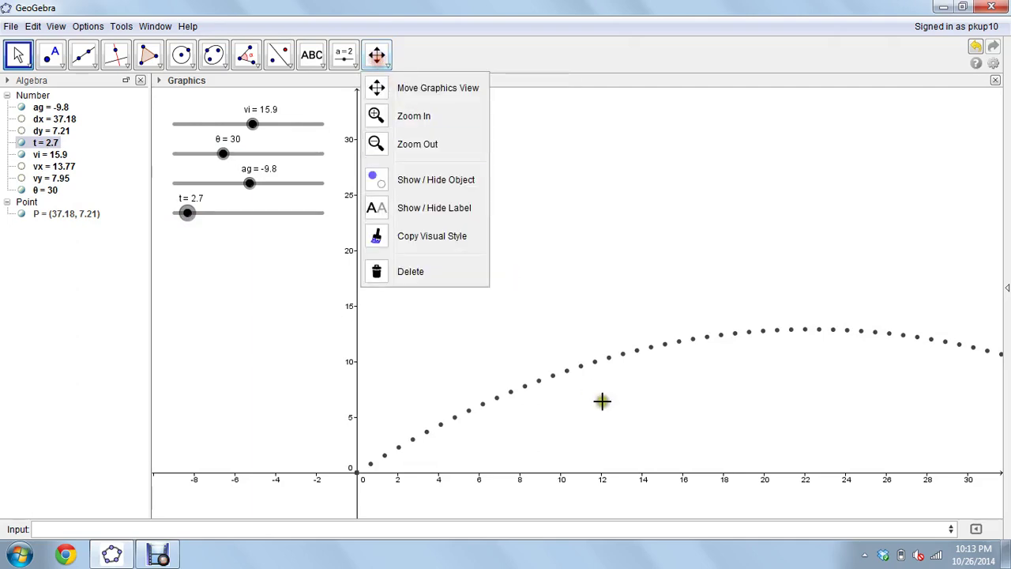
click(378, 57)
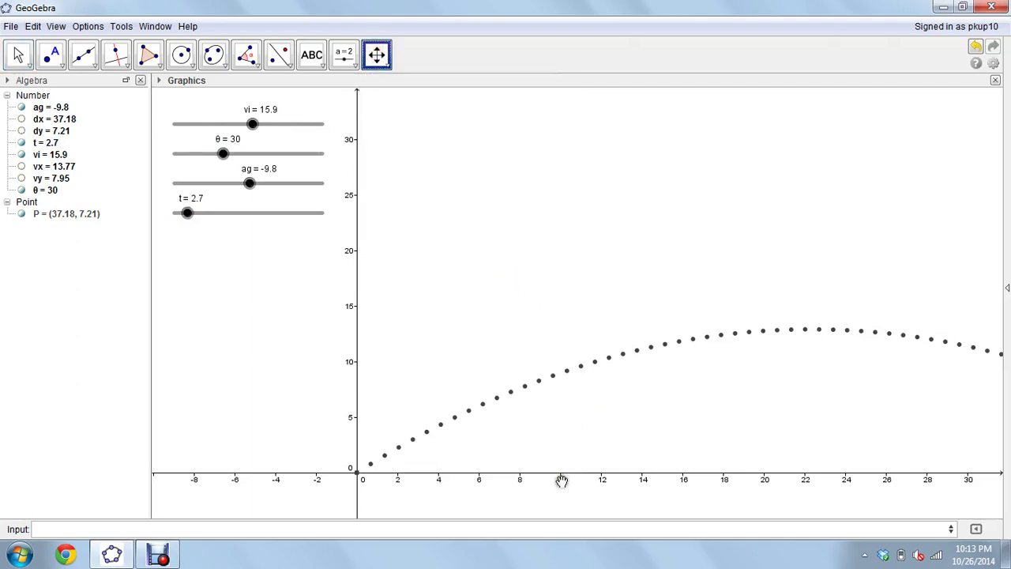
drag(561, 479, 490, 471)
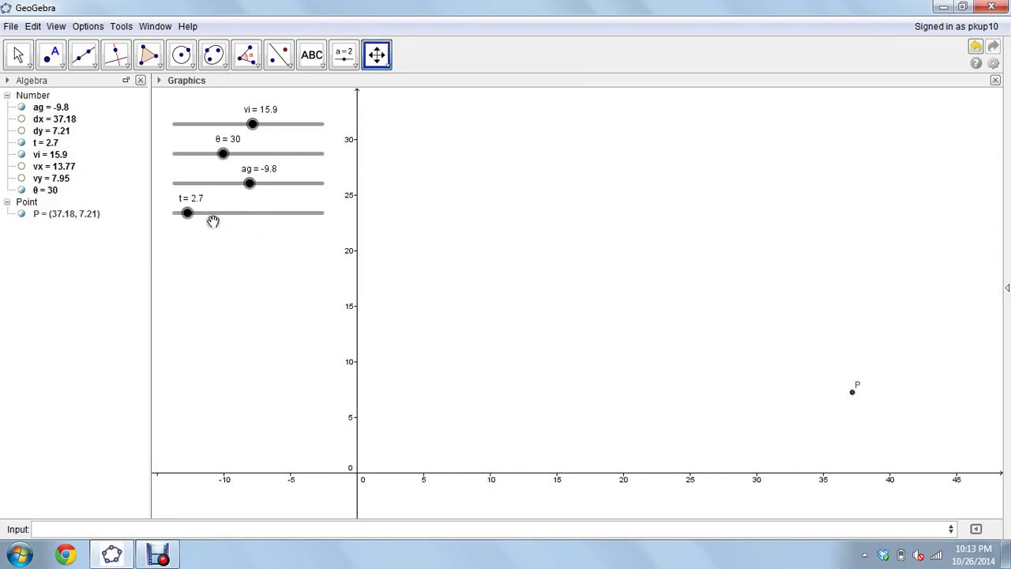
drag(187, 213, 181, 213)
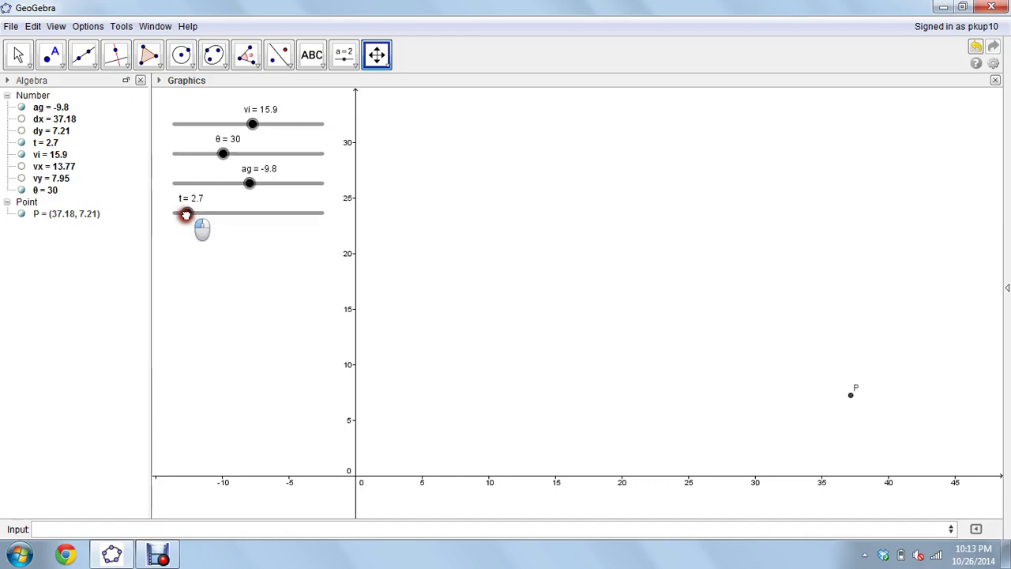
Step: Reset t to about 0 and step it up to 3.3, tracing P's full 30° arc to x ≈ 45
key(Escape)
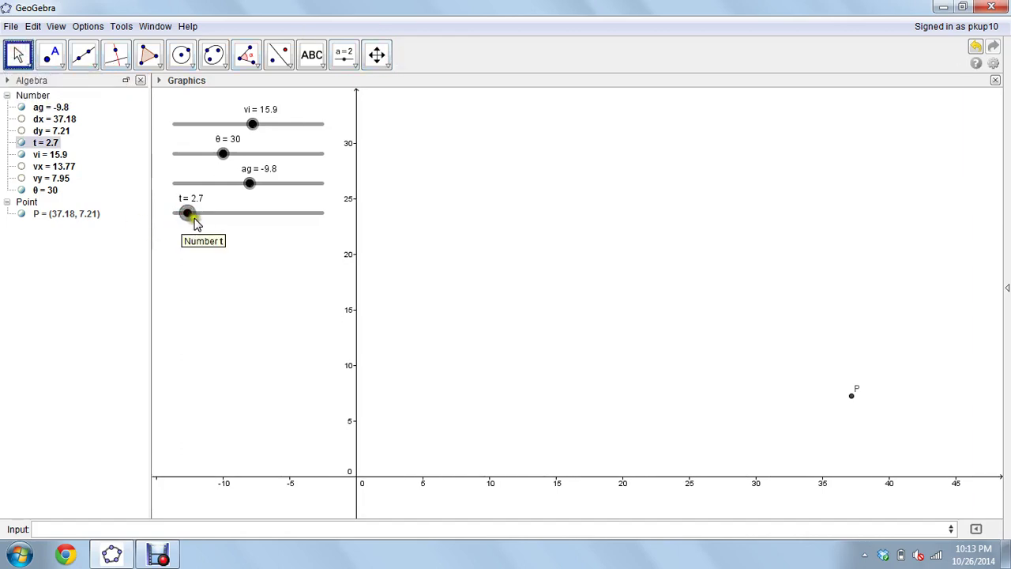
drag(196, 224, 170, 222)
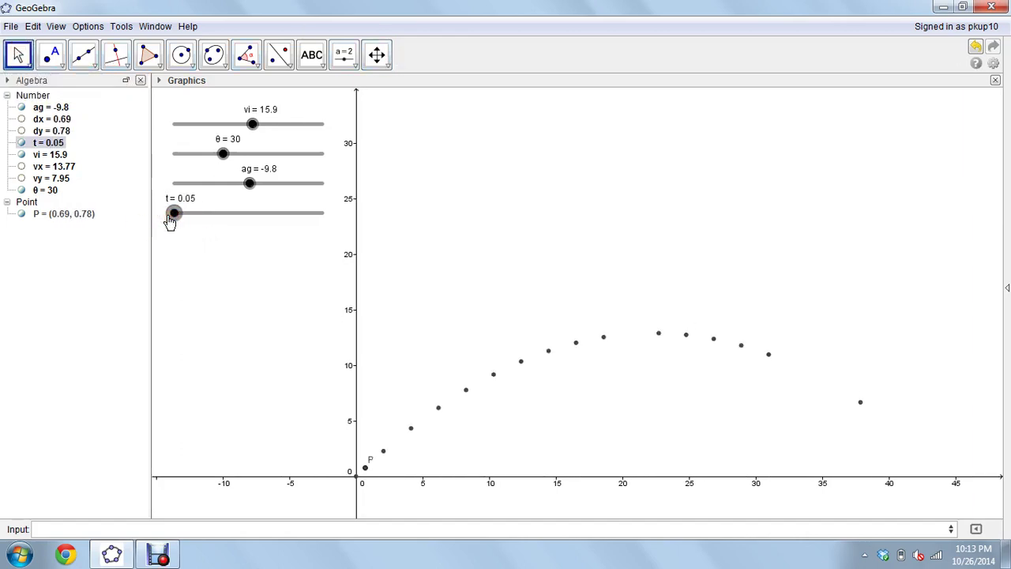
key(Right)
key(Right)
key(Right)
key(Right)
key(Right)
key(Right)
key(Right)
key(Right)
key(Right)
key(Right)
key(Right)
key(Right)
key(Right)
key(Right)
key(Right)
key(Right)
key(Right)
key(Right)
key(Right)
key(Right)
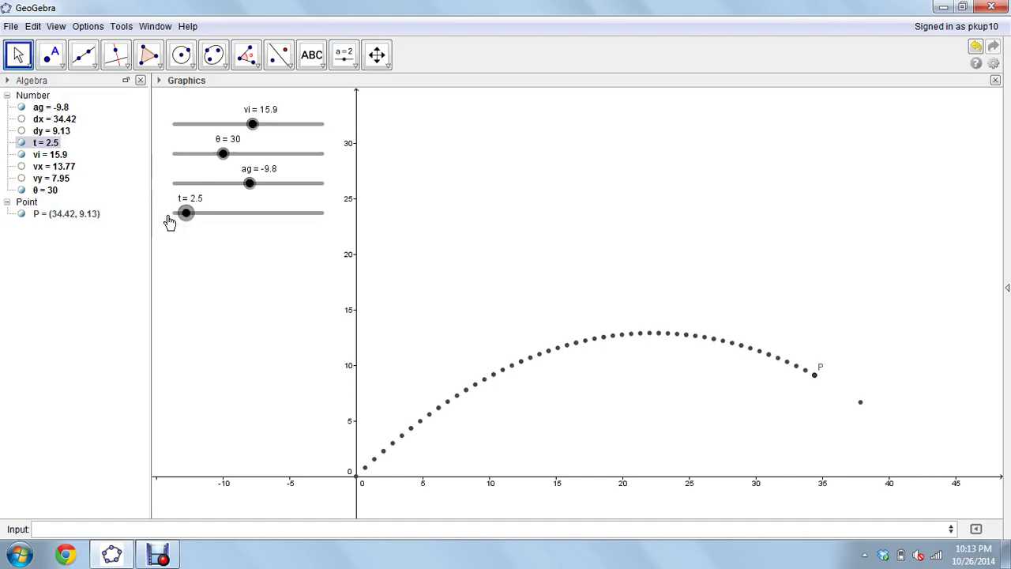
key(Right)
key(Right)
key(Right)
key(Right)
key(Right)
key(Right)
key(Right)
key(Right)
key(Right)
key(Right)
key(Right)
key(Right)
key(Right)
key(Right)
key(Right)
key(Right)
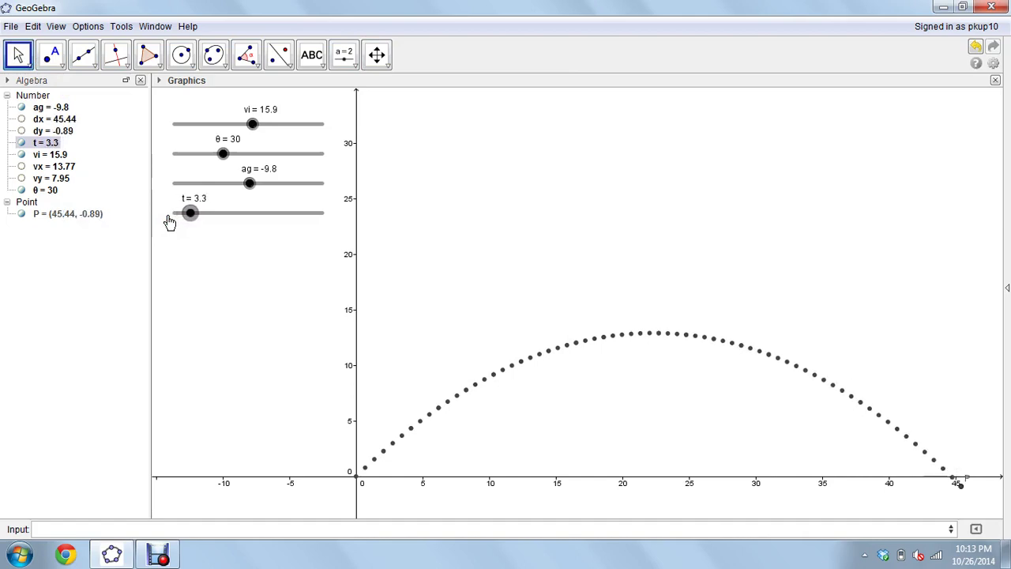
Step: Reset t to 0 and raise the launch angle θ to 60
drag(223, 153, 223, 156)
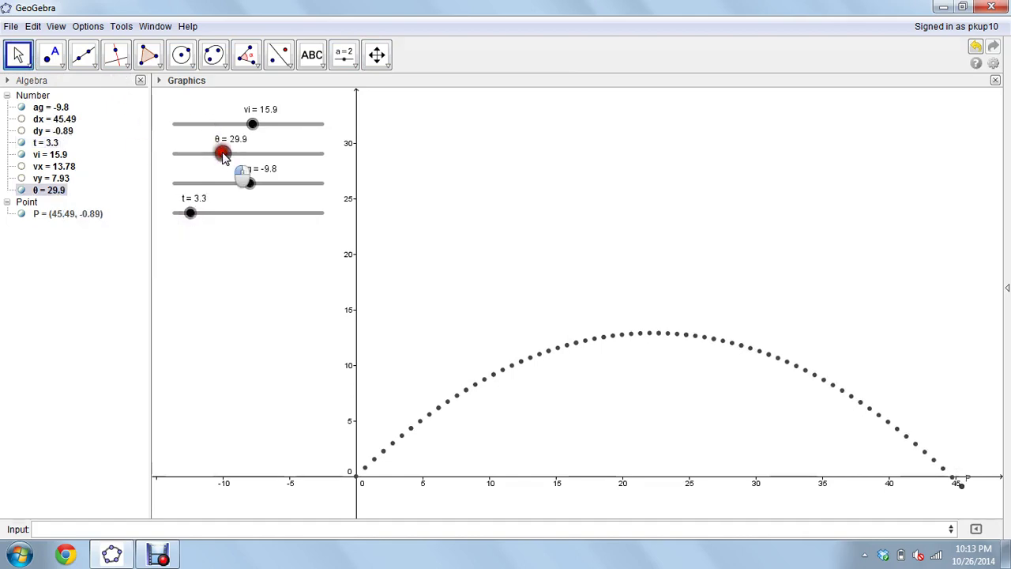
drag(190, 212, 173, 213)
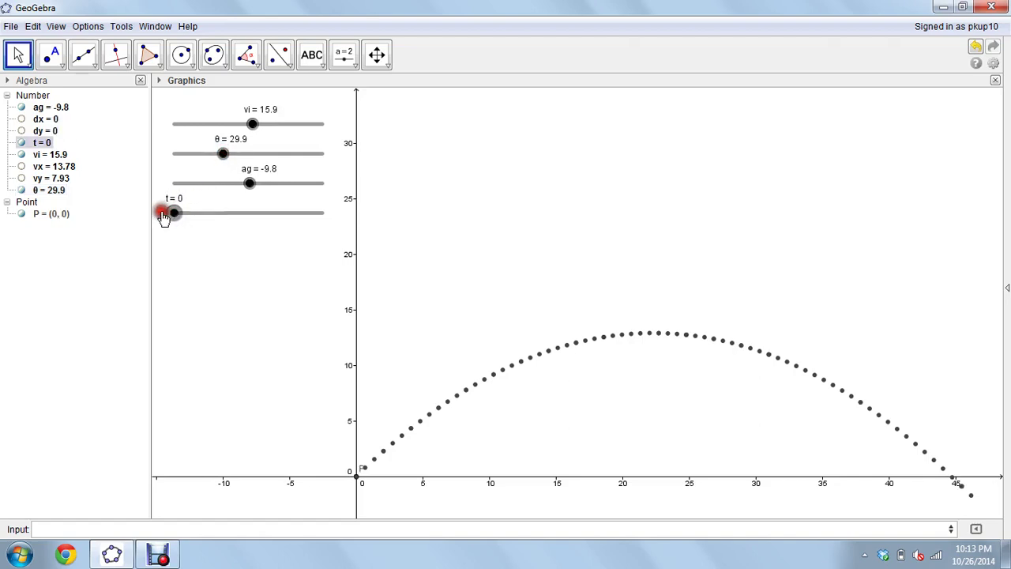
drag(226, 153, 272, 157)
key(Right)
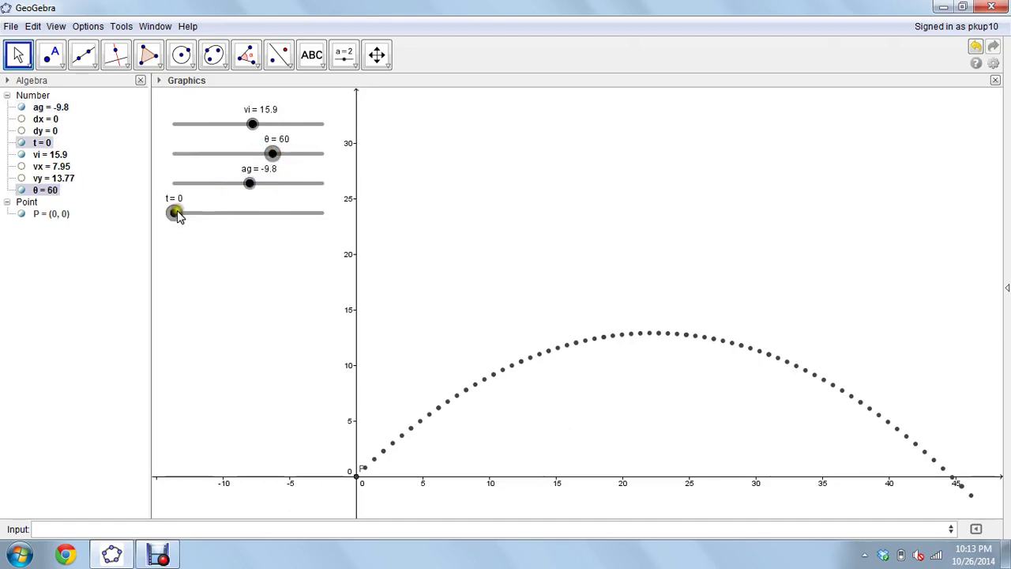
Step: Step t from zero to 3.25, tracing the 60° arc that lands near x = 26
drag(176, 213, 179, 218)
key(Right)
key(Right)
key(Right)
key(Right)
key(Right)
key(Right)
key(Right)
key(Right)
key(Right)
key(Right)
key(Right)
key(Right)
key(Right)
key(Right)
key(Right)
key(Right)
key(Right)
key(Right)
key(Right)
key(Right)
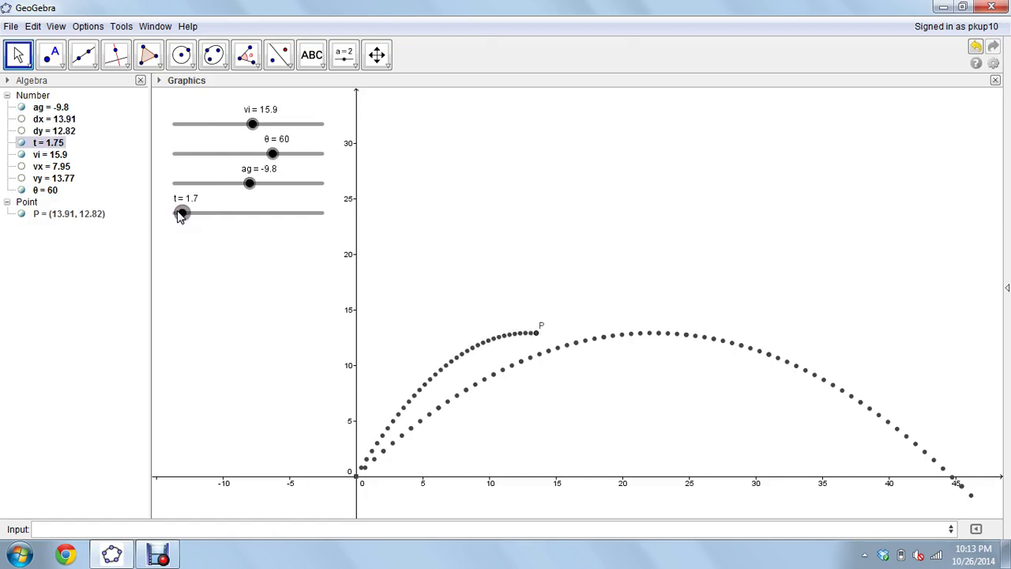
key(Right)
key(Right)
key(Right)
key(Right)
key(Right)
key(Right)
key(Right)
key(Right)
key(Right)
key(Right)
key(Right)
key(Right)
key(Right)
key(Right)
key(Right)
key(Right)
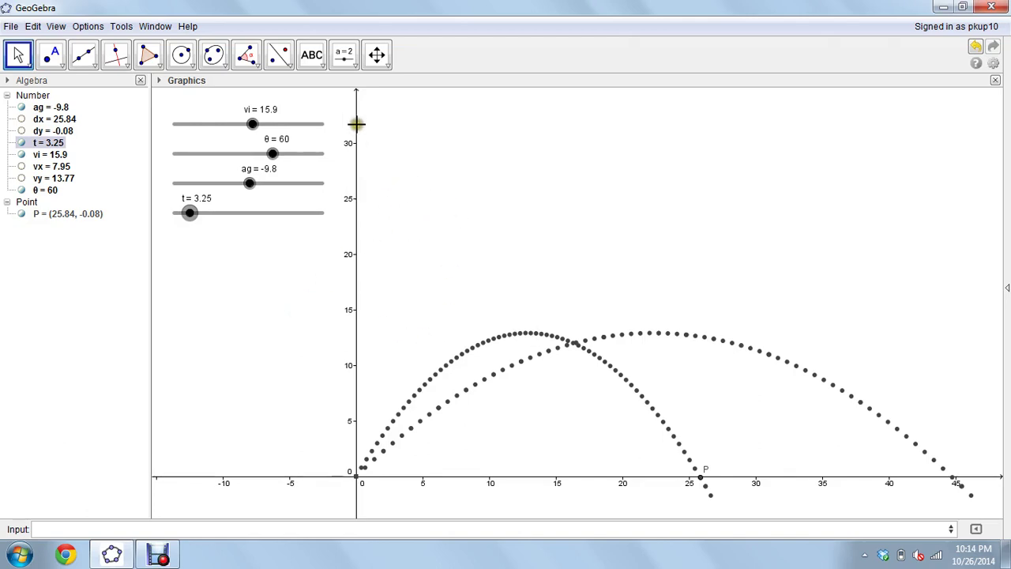
Step: Place a text on the graph whose first line reads x = x(P)
click(311, 57)
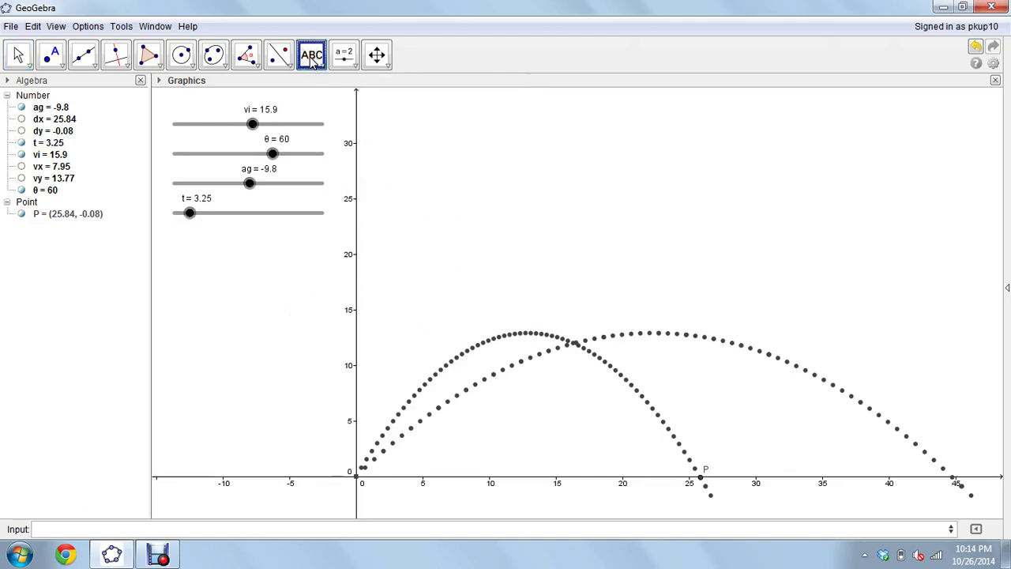
click(311, 57)
click(361, 85)
click(424, 194)
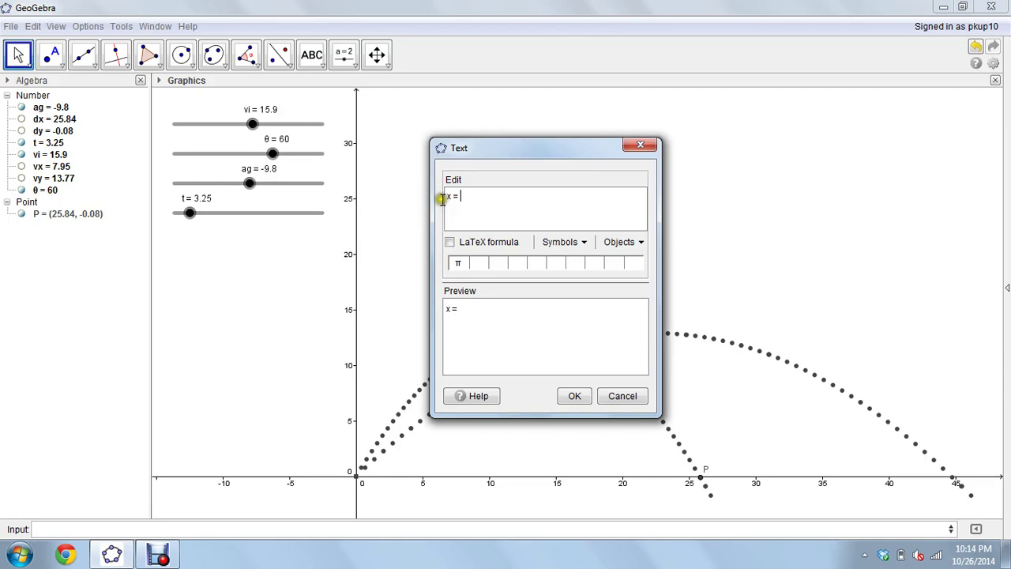
click(624, 242)
click(660, 273)
click(463, 198)
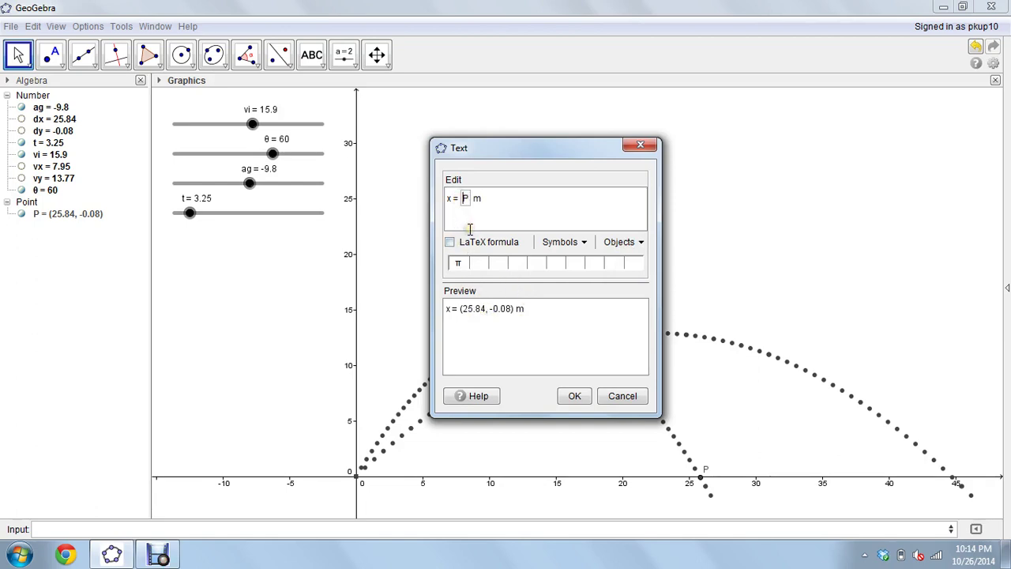
text(x(P)
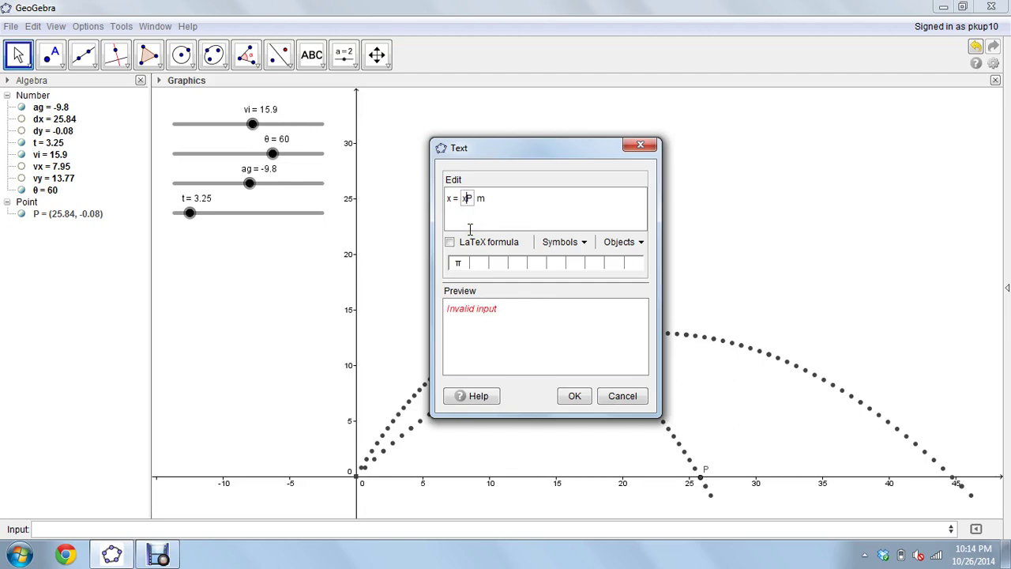
text())
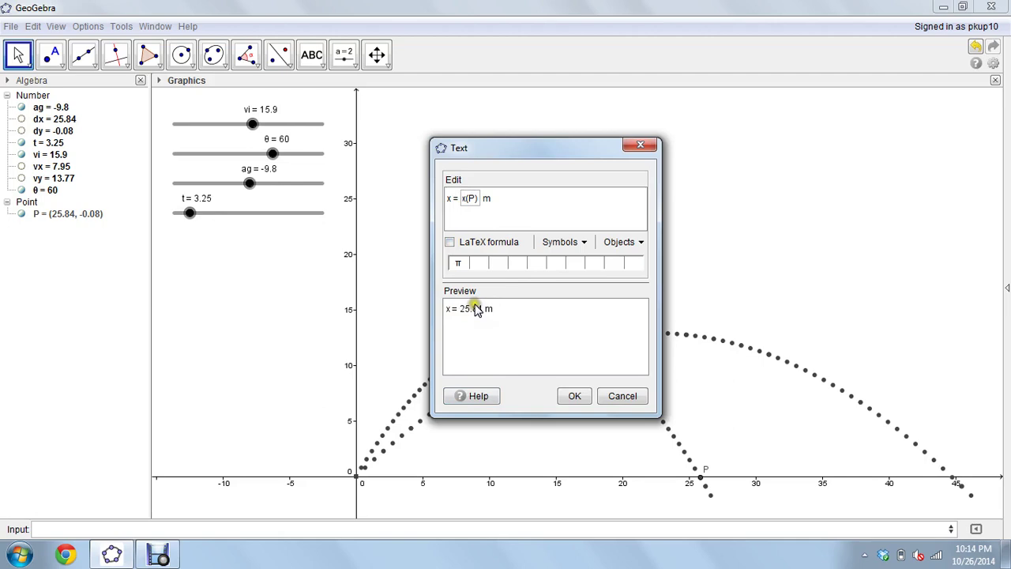
click(507, 206)
Step: Add a second line to the text reading y = y(P)
key(Return)
click(610, 242)
click(611, 276)
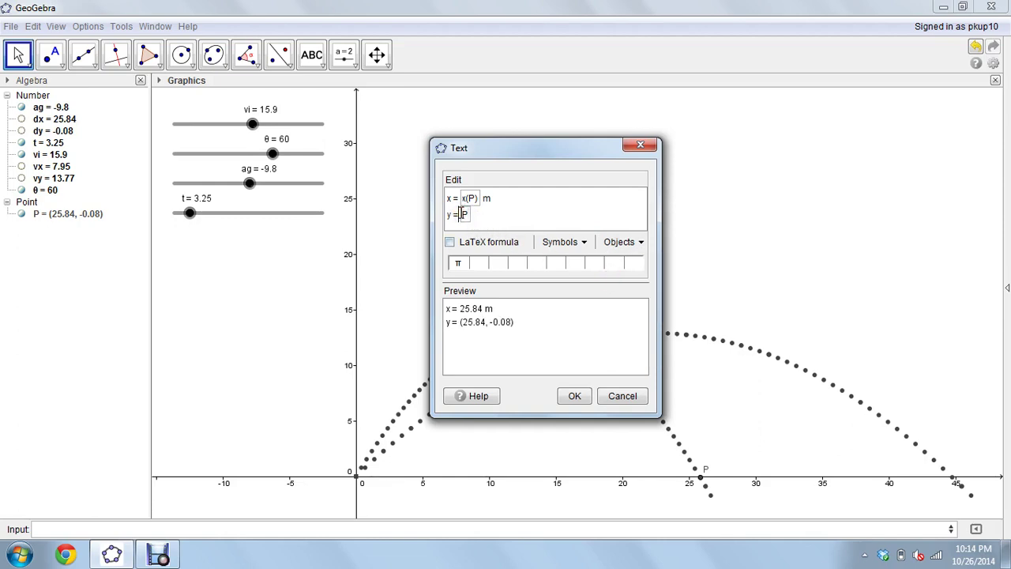
click(461, 215)
text(y(P)
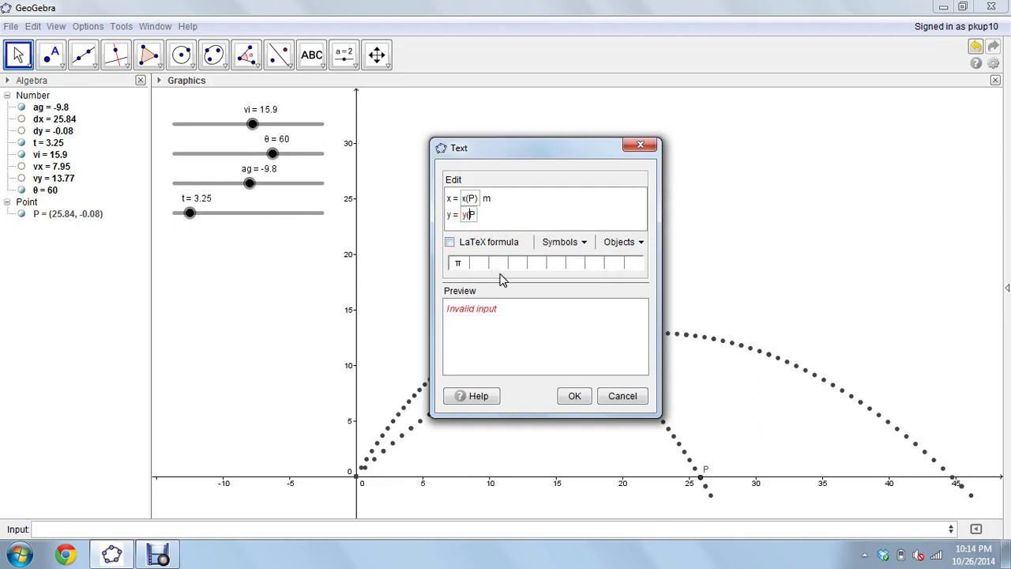
text())
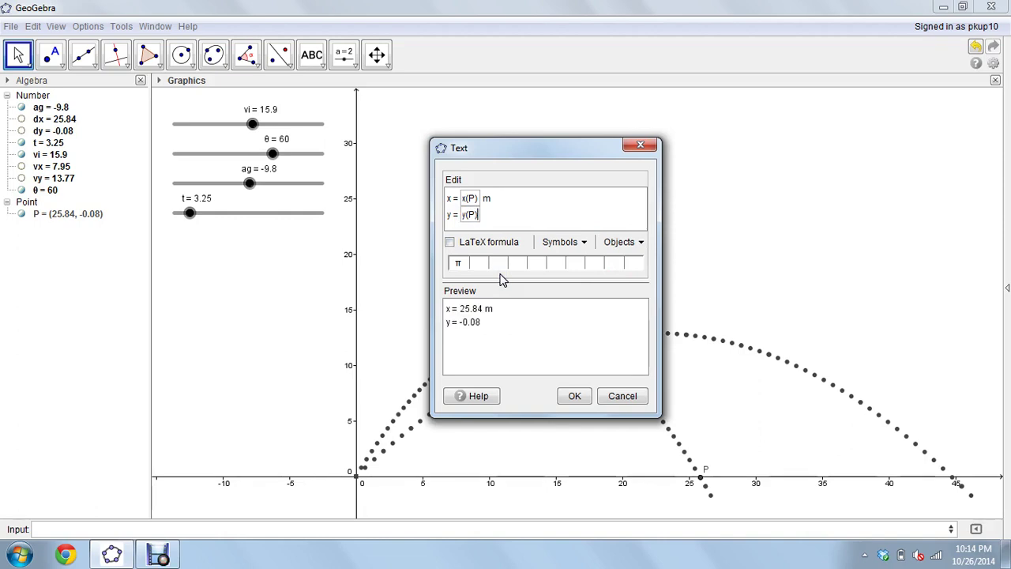
click(491, 213)
Step: Add a third line showing t with its live value, and confirm the readout
key(Return)
text(t =)
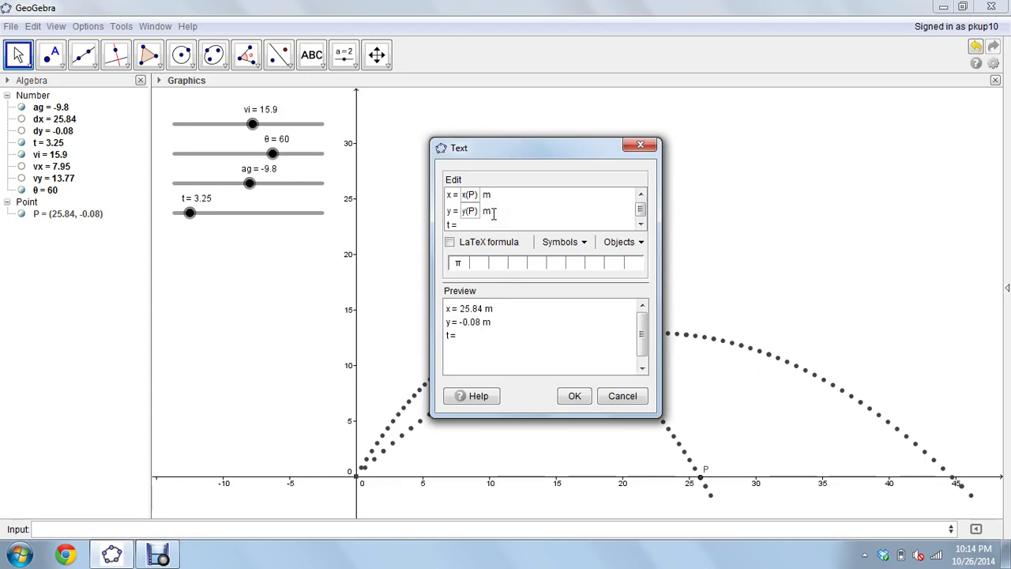
click(620, 241)
click(613, 334)
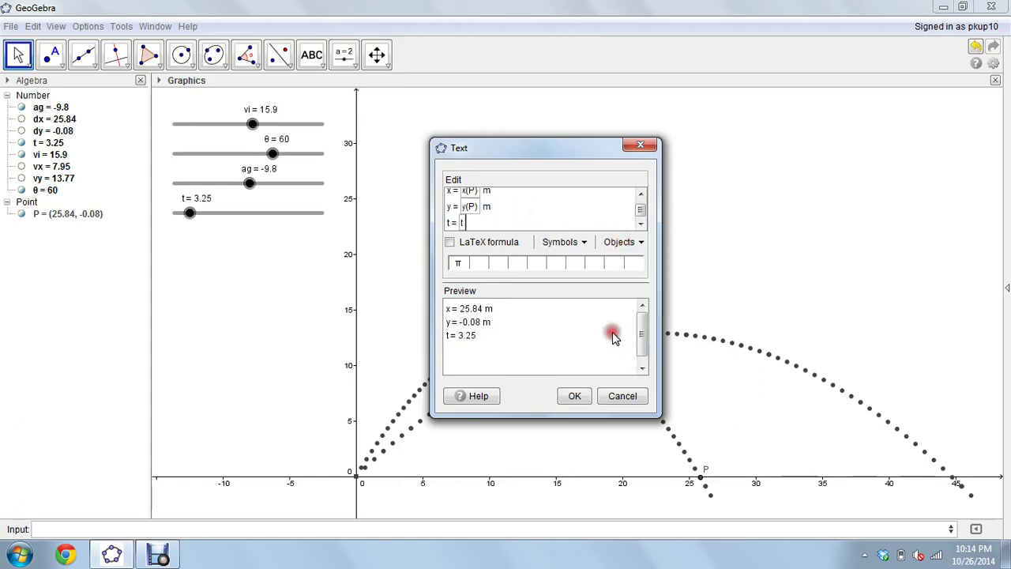
click(570, 393)
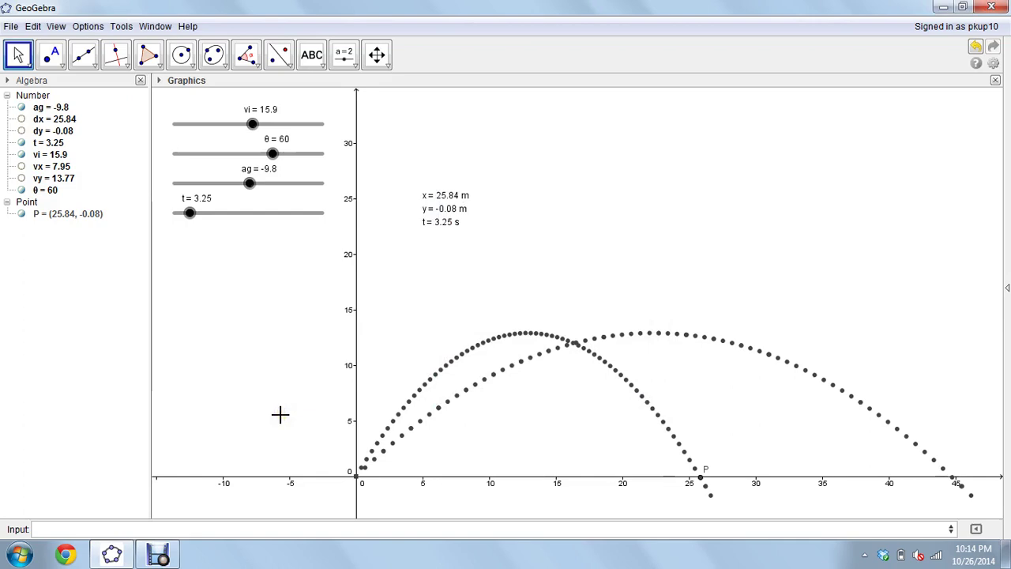
Step: Stop the Debut recording from its notification-area icon's menu
click(865, 555)
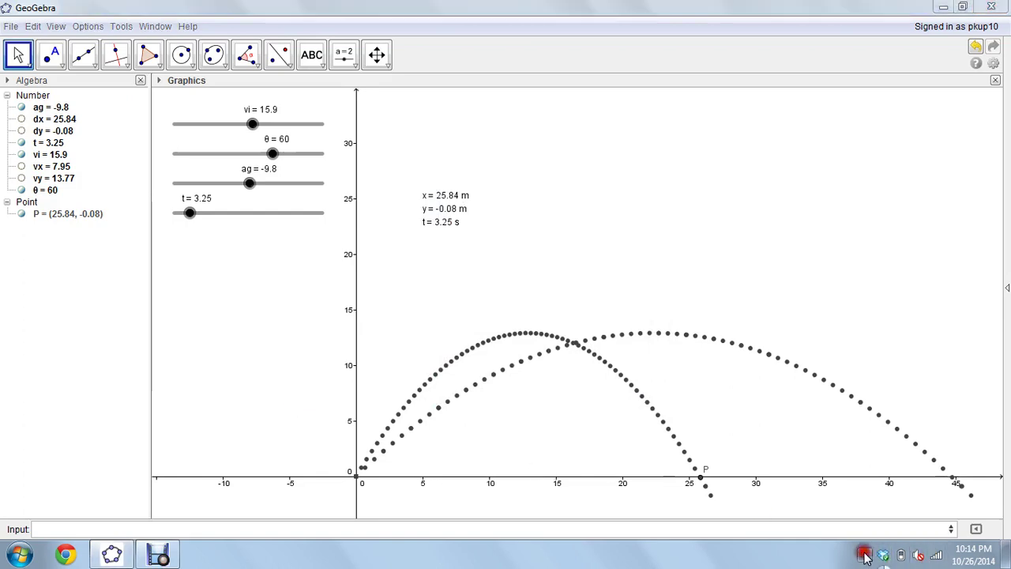
right_click(899, 479)
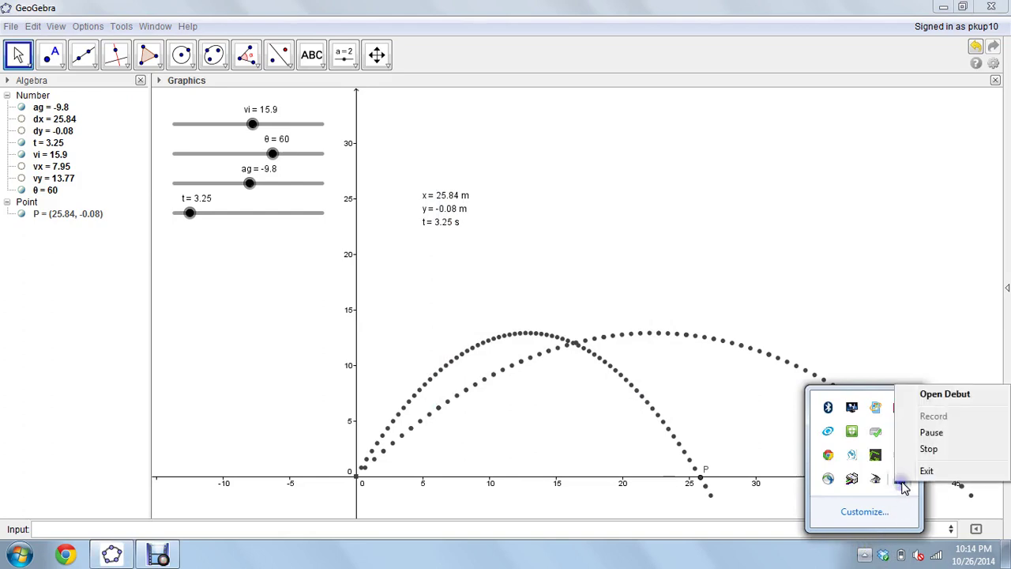
click(931, 448)
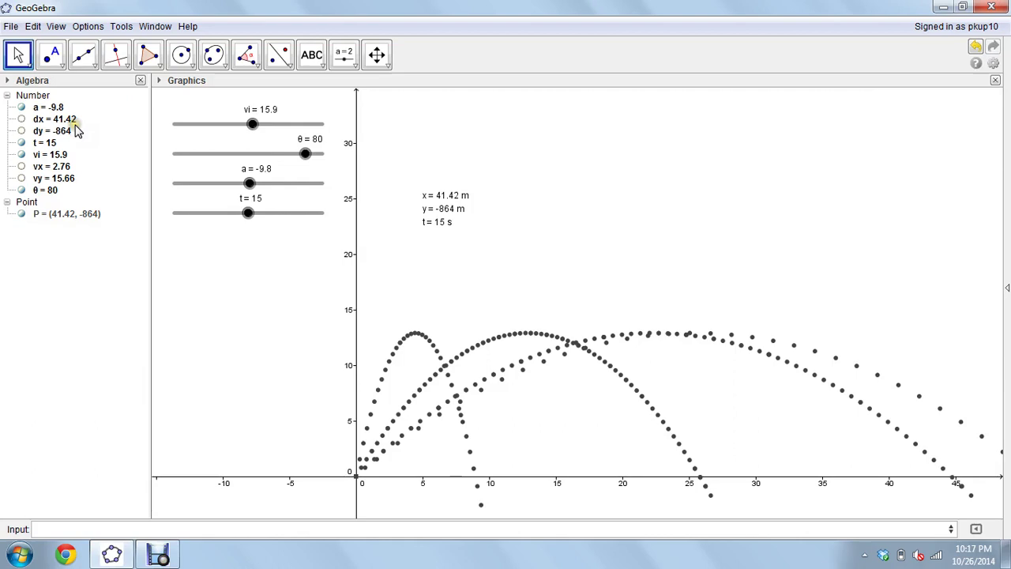
Step: Open the vi and vy definitions and close them without changes
double_click(62, 154)
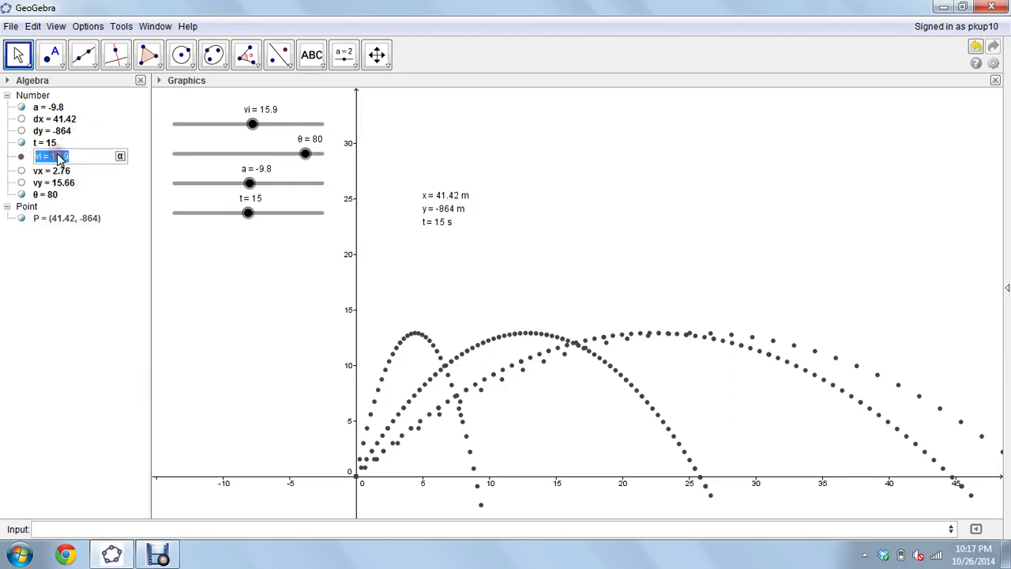
click(100, 197)
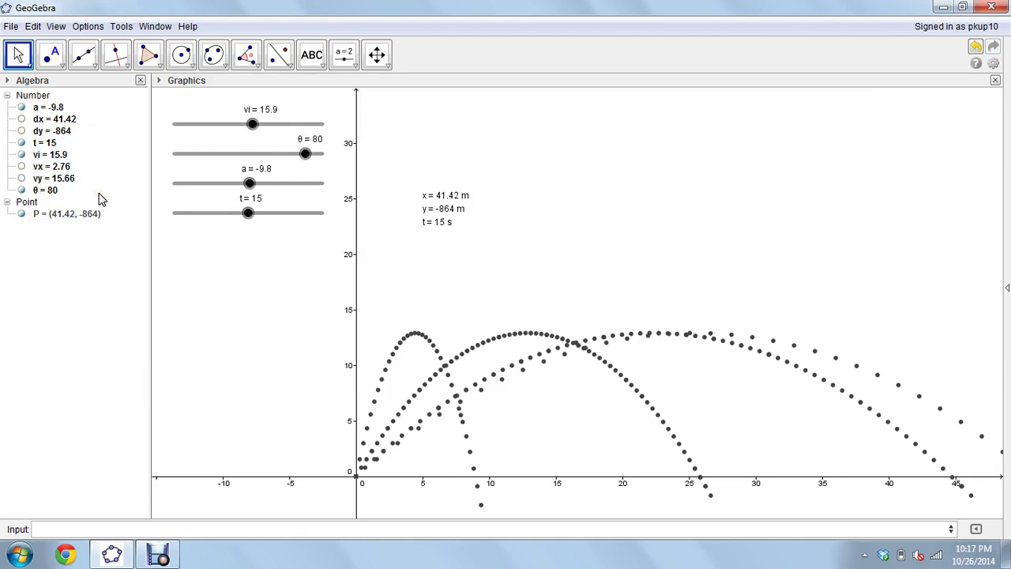
double_click(41, 178)
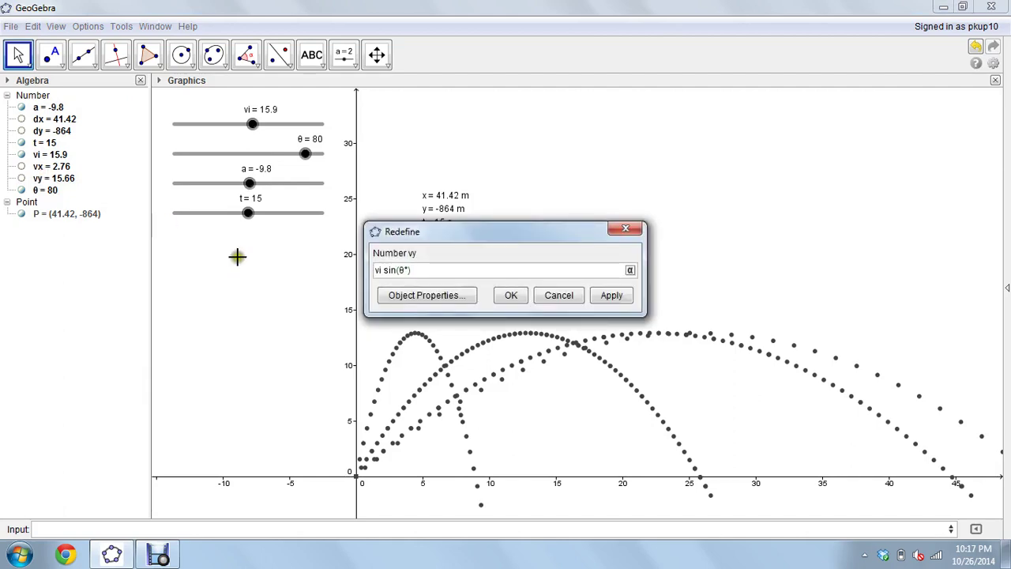
click(379, 270)
click(559, 295)
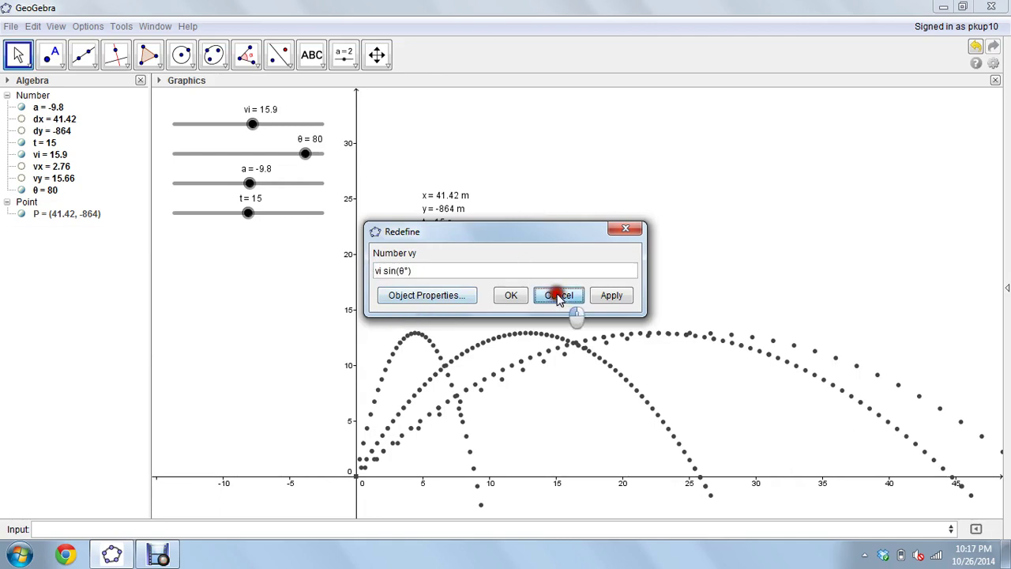
Step: Change vi to vy in dy's definition so dy = vy t + 0.5a t²
double_click(53, 130)
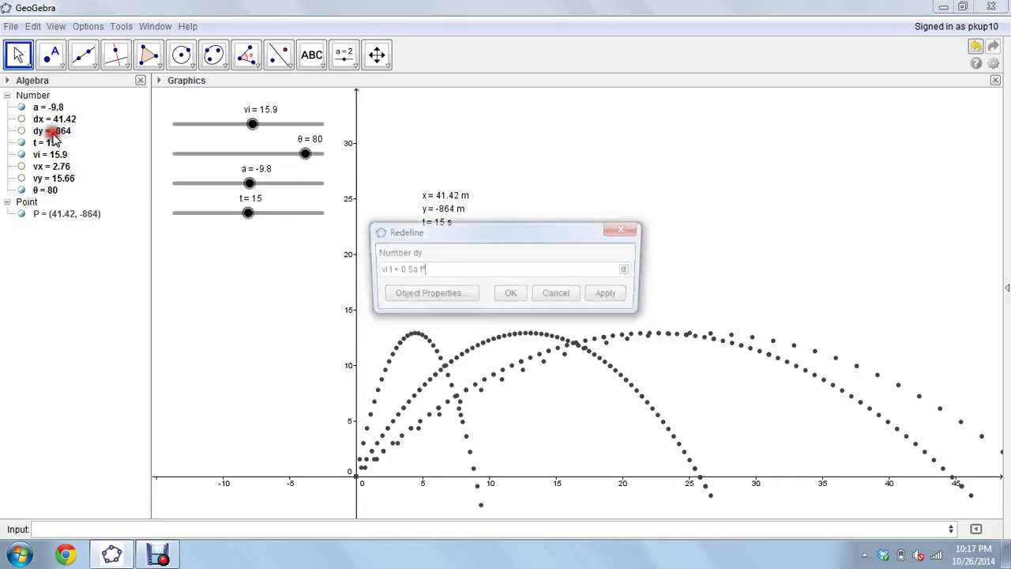
click(380, 270)
key(BackSpace)
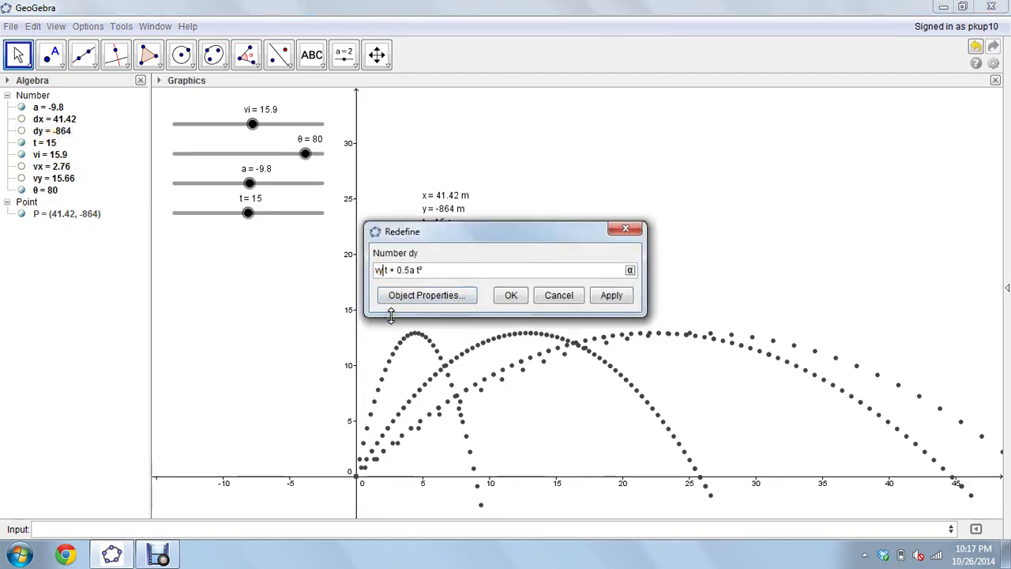
text(y)
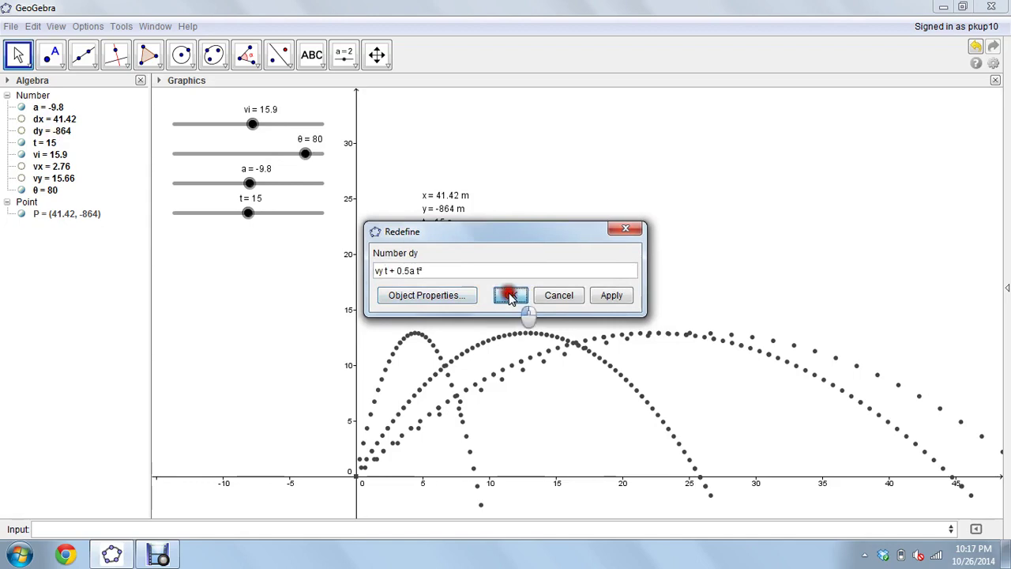
click(515, 295)
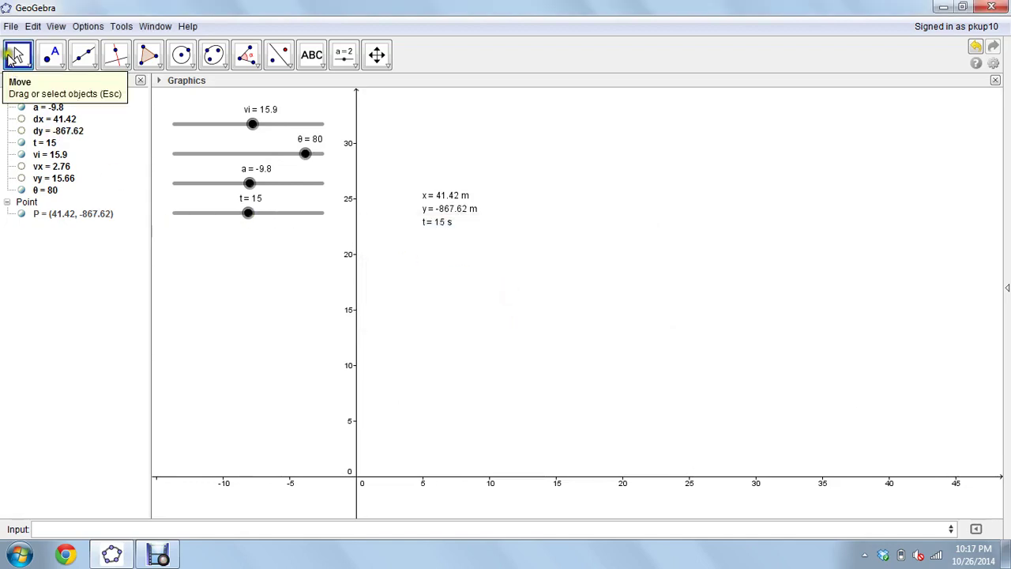
Step: Clear the traces with View > Refresh Views and drag t back to 0
click(33, 26)
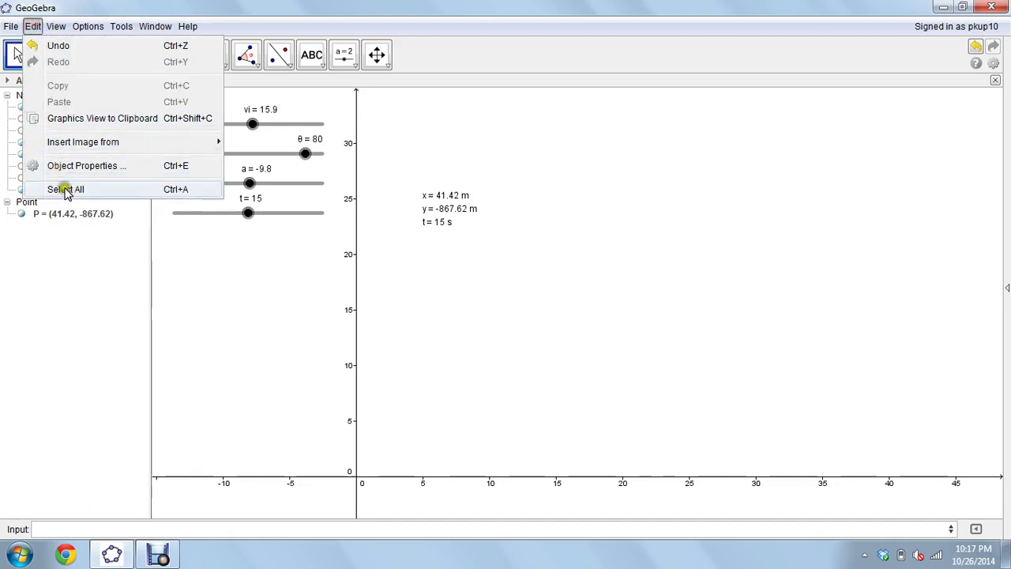
mouse_move(56, 26)
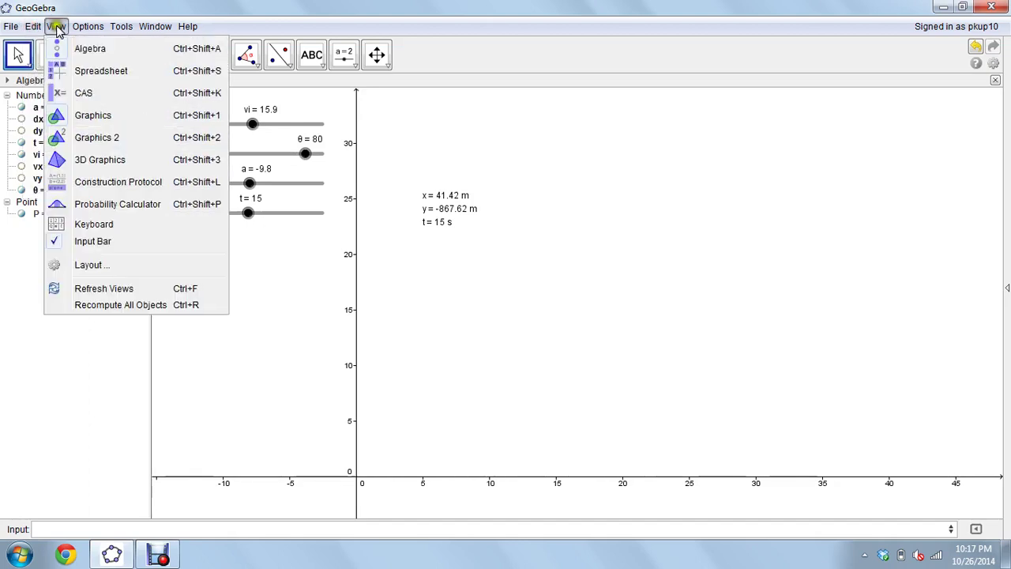
click(88, 288)
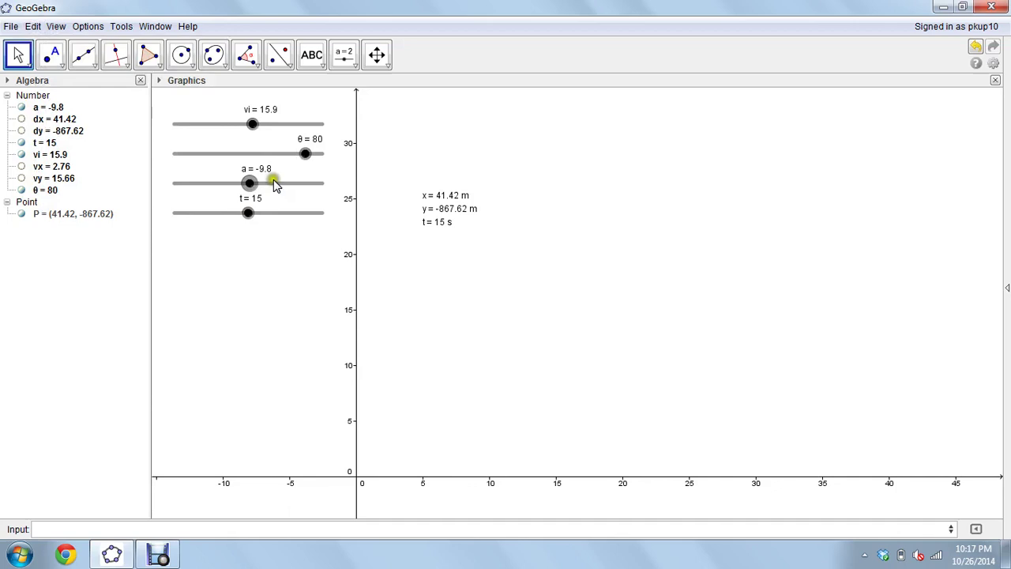
drag(250, 214, 168, 218)
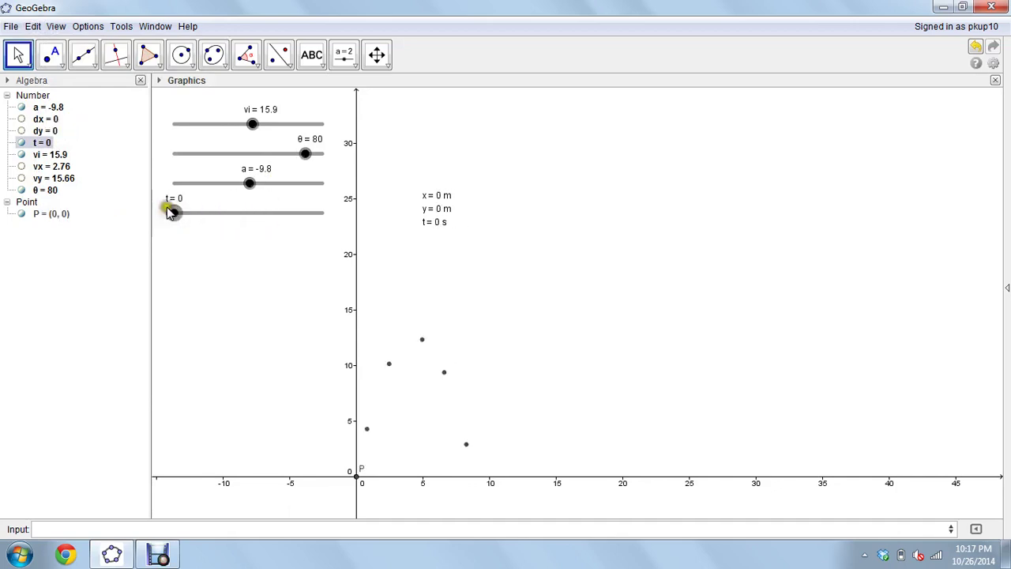
Step: Refresh the views again to clear traces and set θ to about 30
click(55, 26)
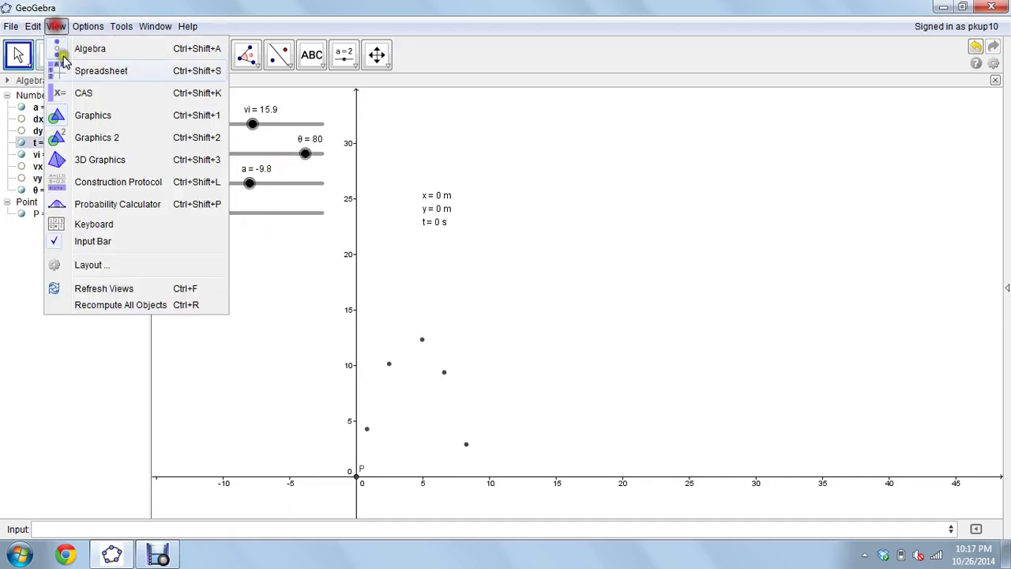
click(102, 286)
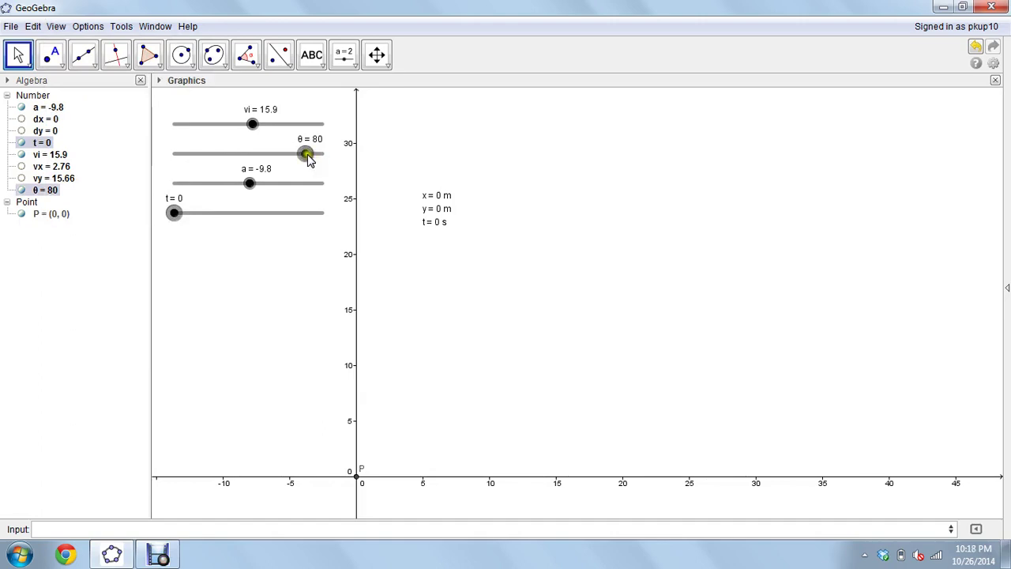
drag(306, 154, 226, 158)
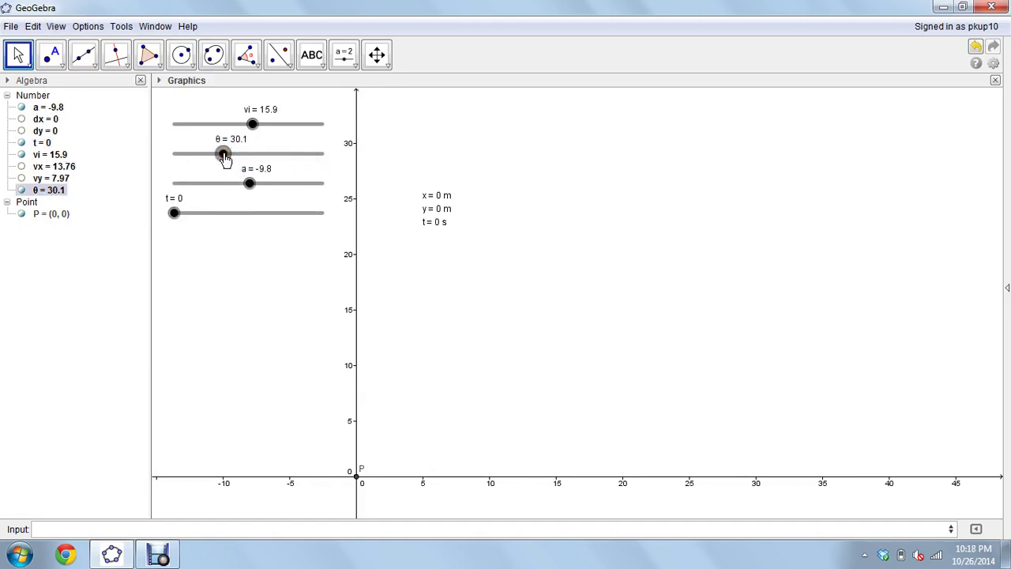
Step: Animate t to trace the 30° path, stop the animation, and reset t to 0
right_click(175, 213)
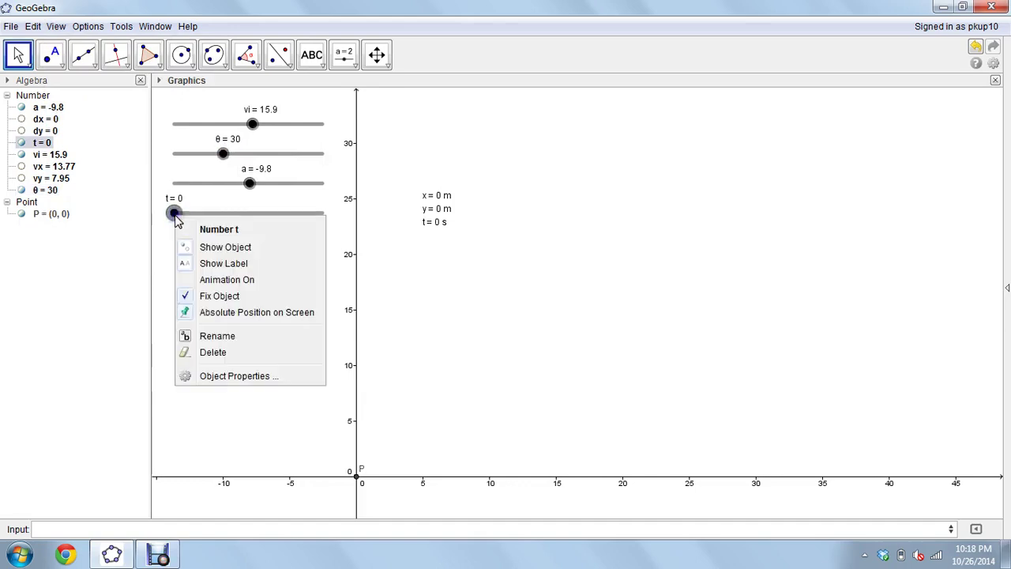
click(221, 279)
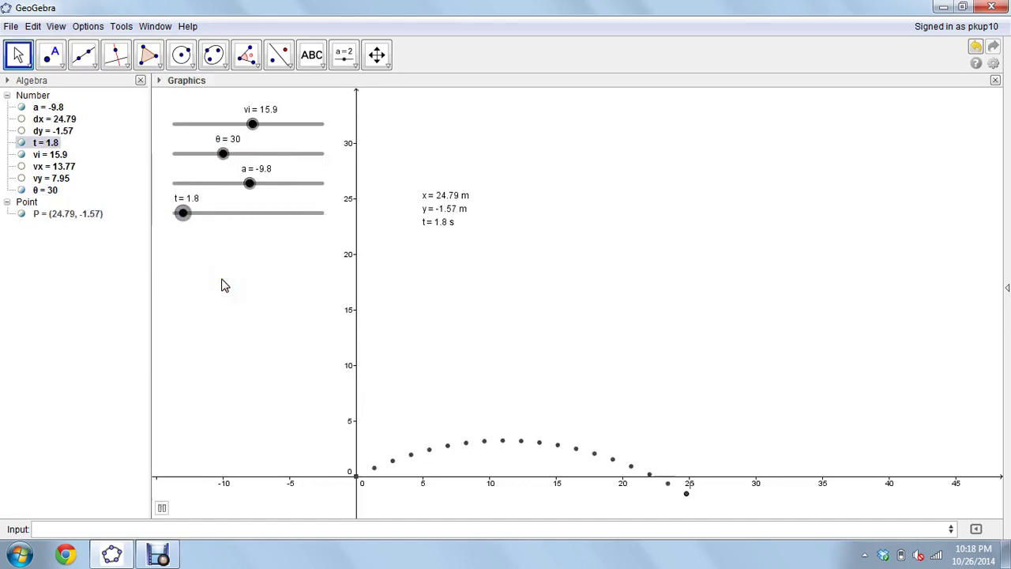
right_click(190, 212)
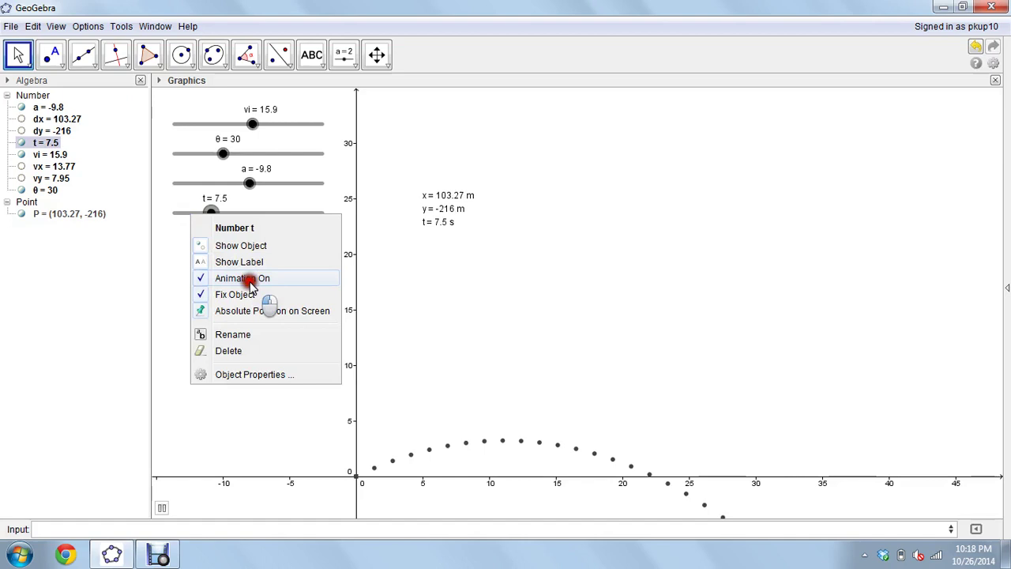
click(249, 280)
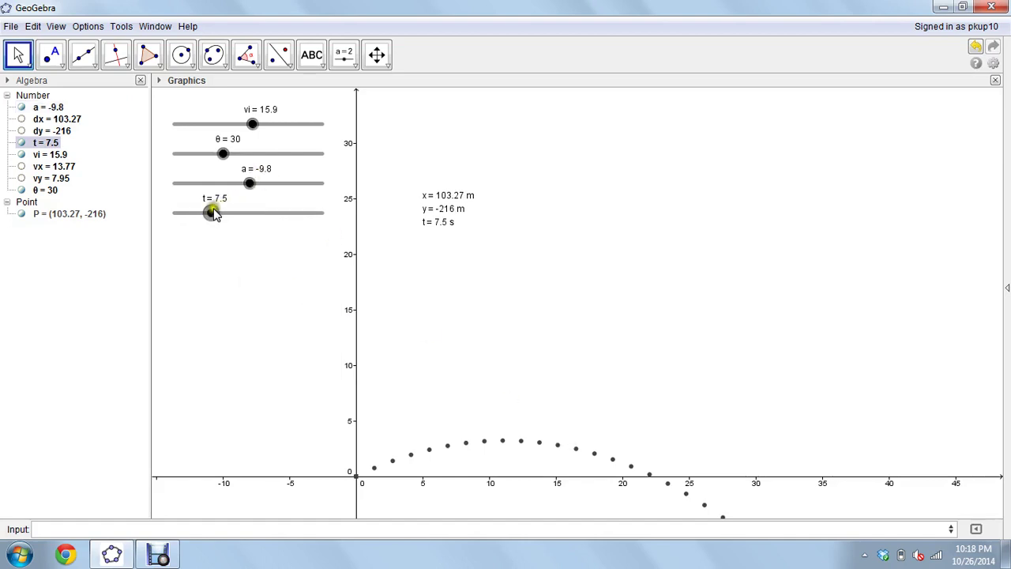
drag(210, 213, 164, 219)
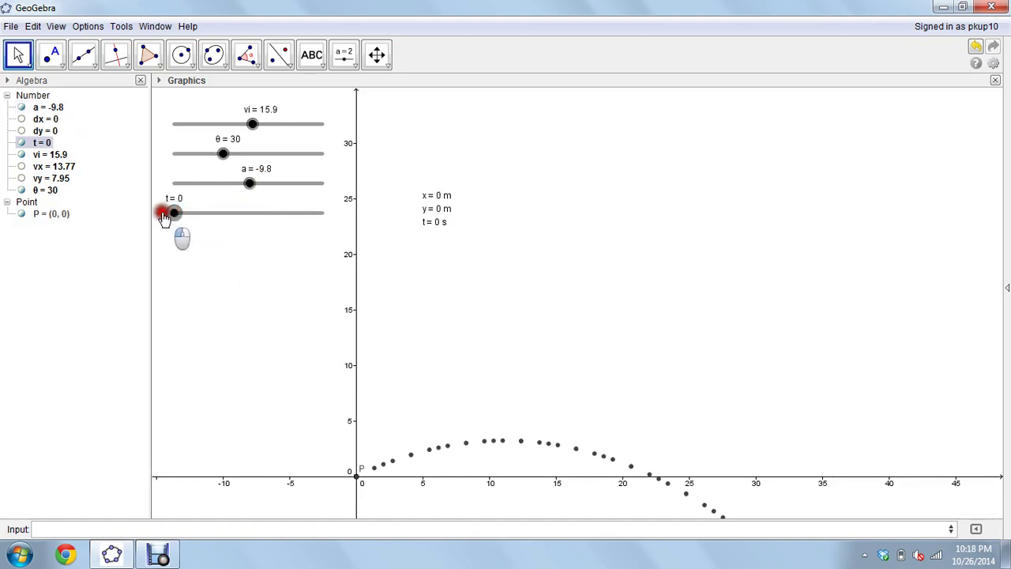
Step: Set θ to 60, animate t to trace the 60° arc until 14.7, then bring Debut forward
drag(223, 153, 278, 158)
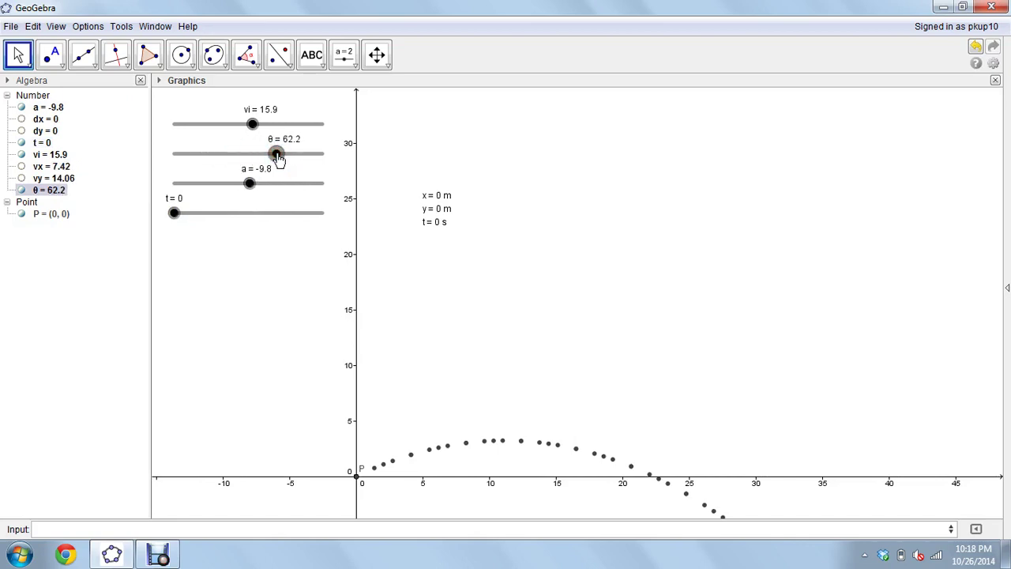
key(Left)
key(Left)
key(Left)
key(Left)
key(Left)
key(Left)
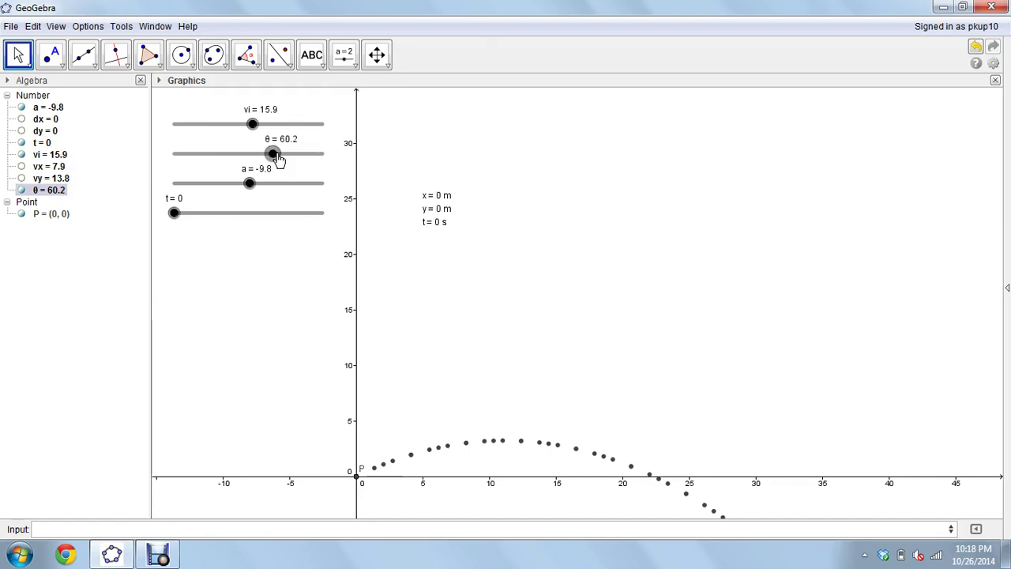
key(Left)
key(Left)
right_click(174, 213)
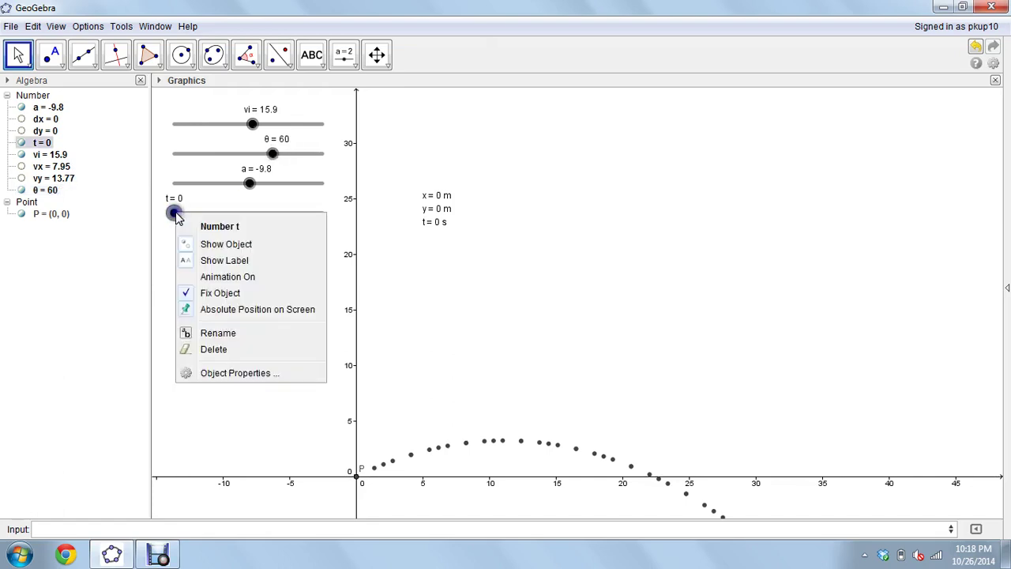
click(190, 276)
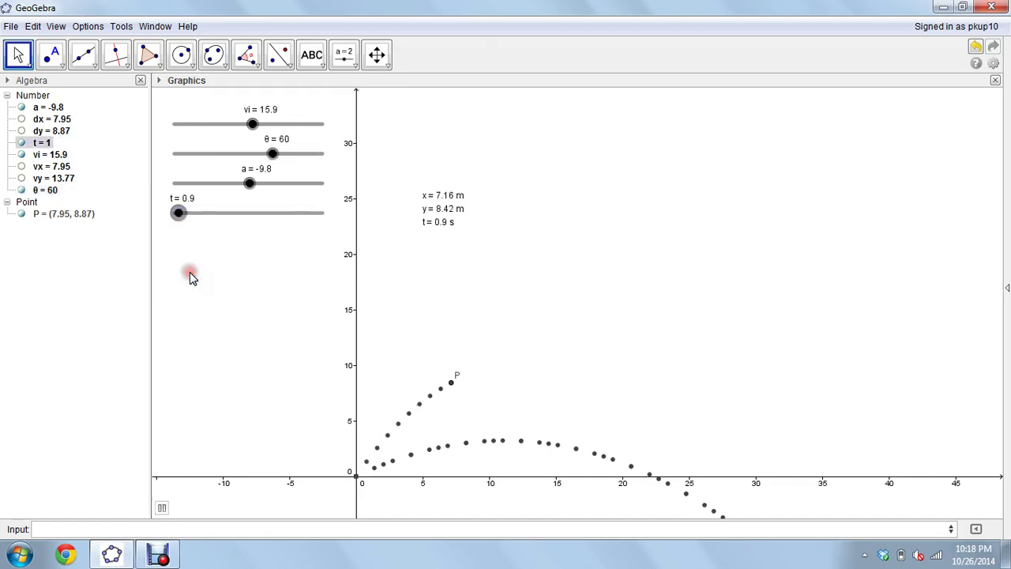
right_click(186, 209)
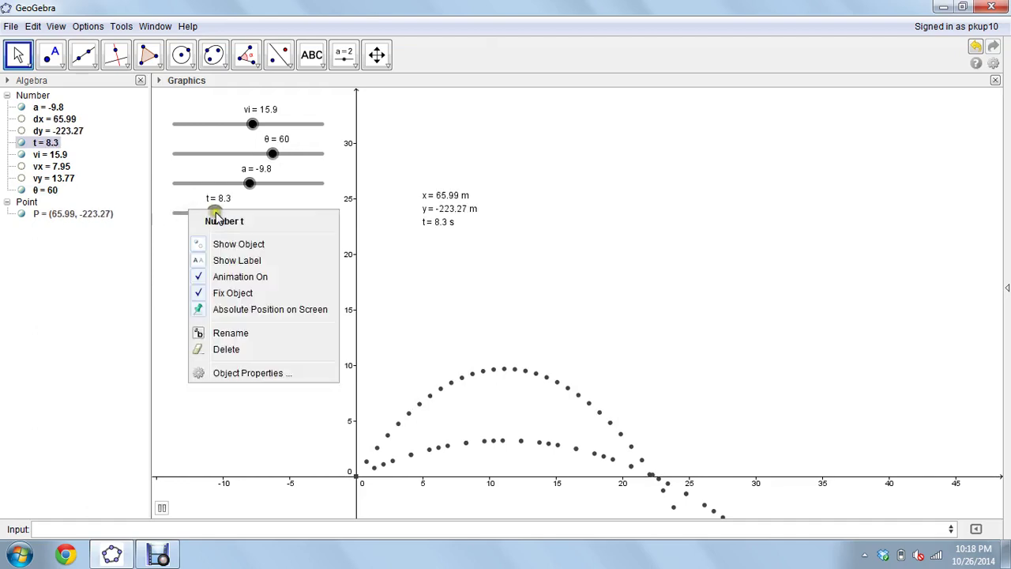
right_click(227, 214)
right_click(228, 225)
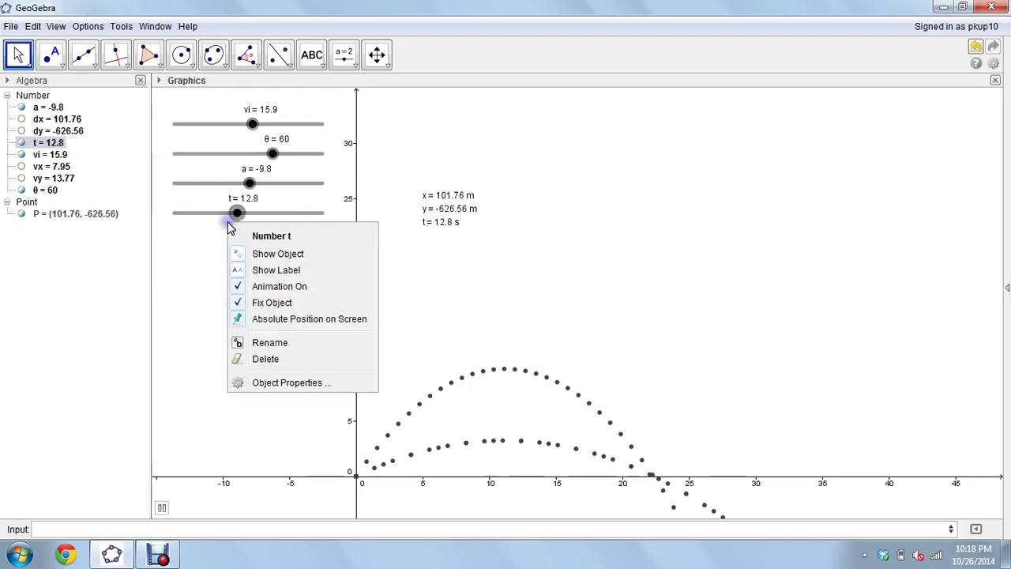
click(273, 284)
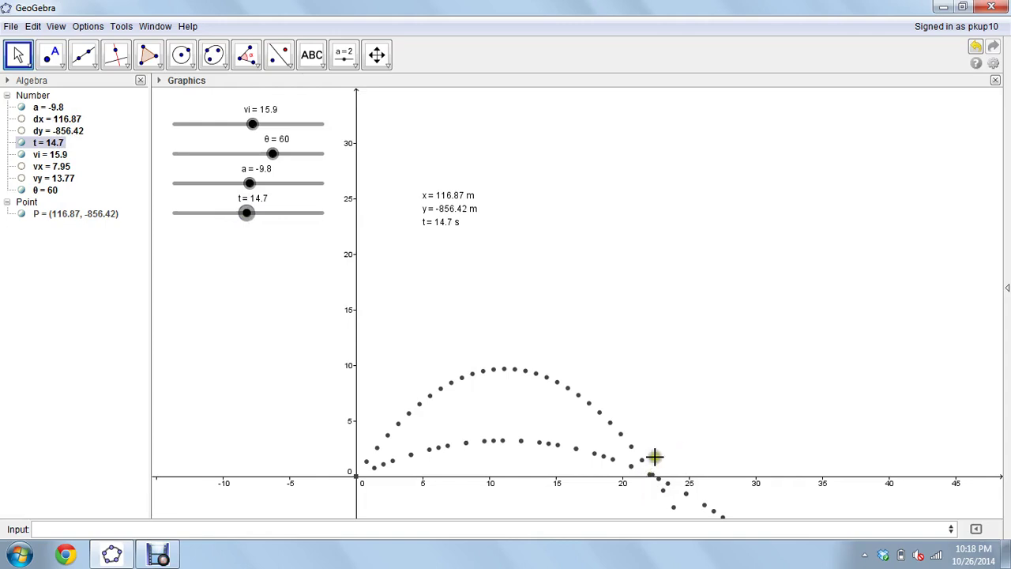
click(147, 559)
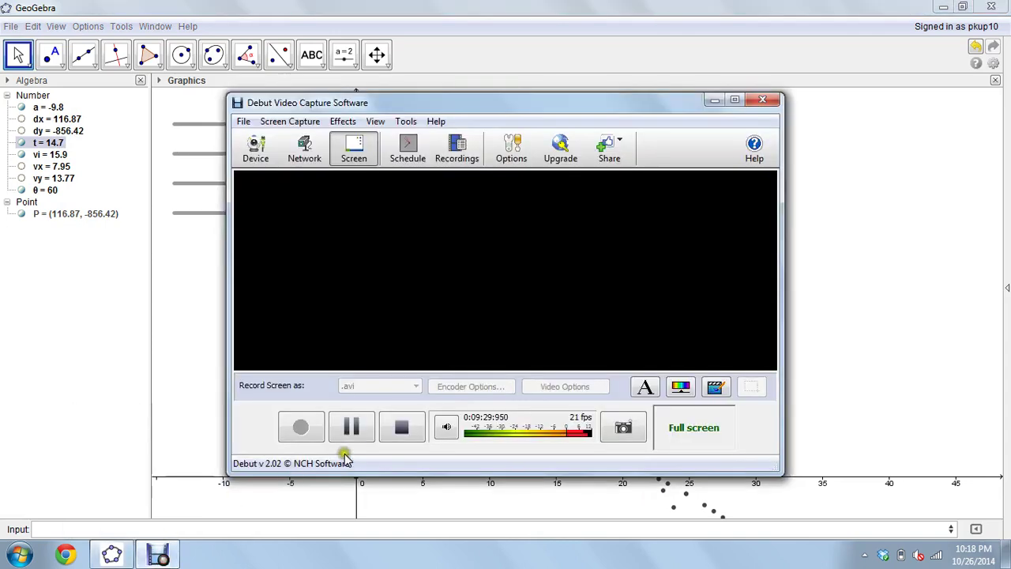